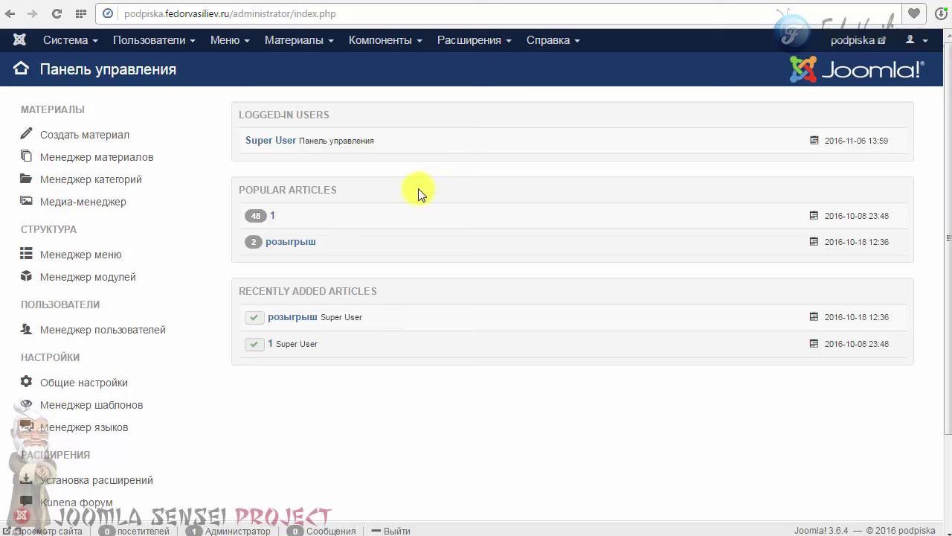
Open the plugin manager and filter the plugin list by the system type.
left_click(472, 42)
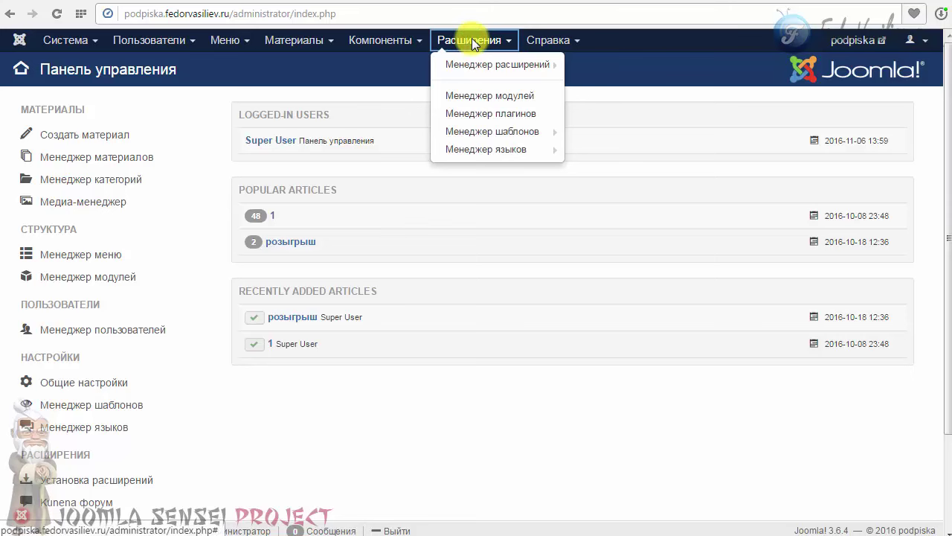
left_click(484, 113)
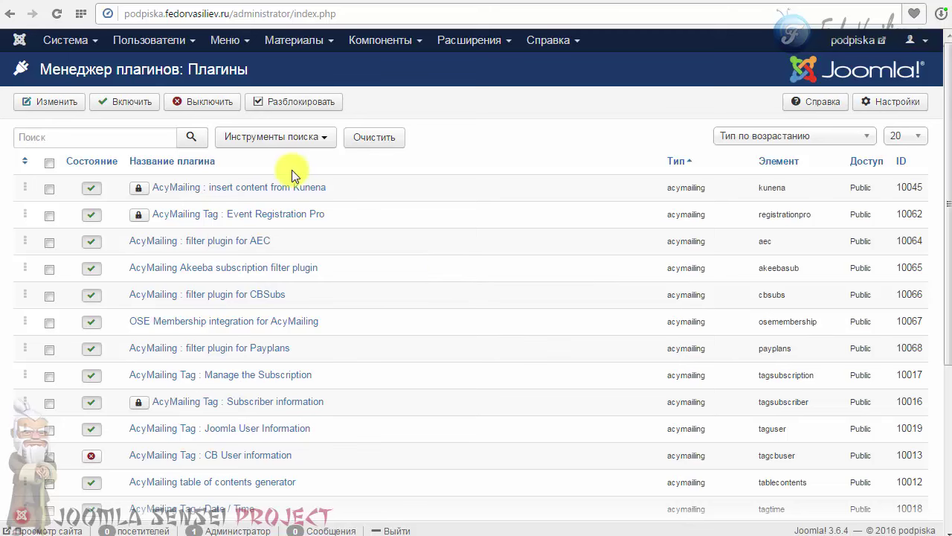
left_click(301, 138)
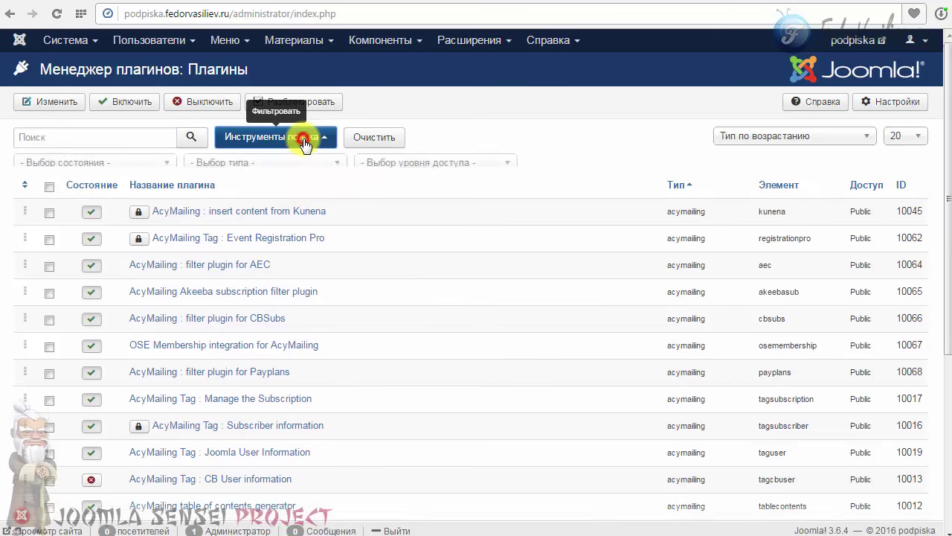
left_click(282, 171)
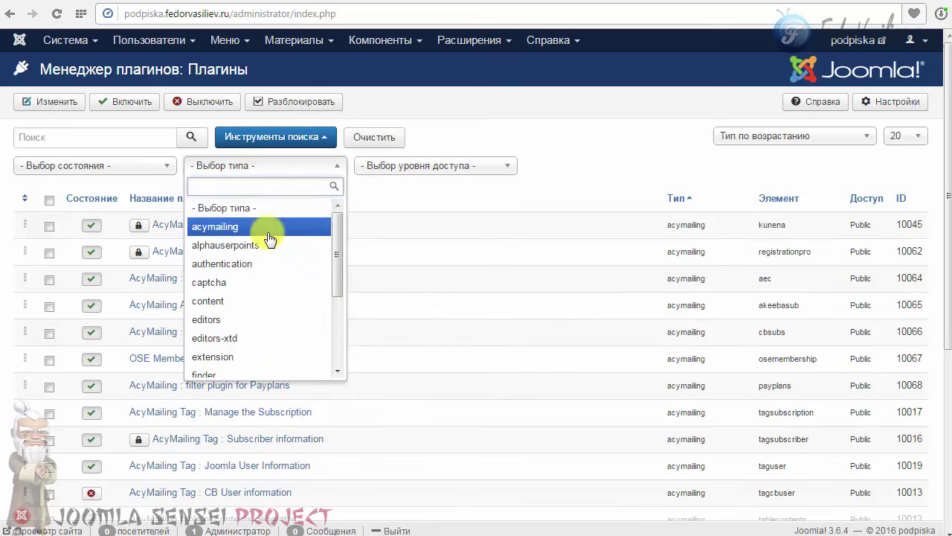
scroll(253, 297, "down", 2)
scroll(228, 361, "down", 1)
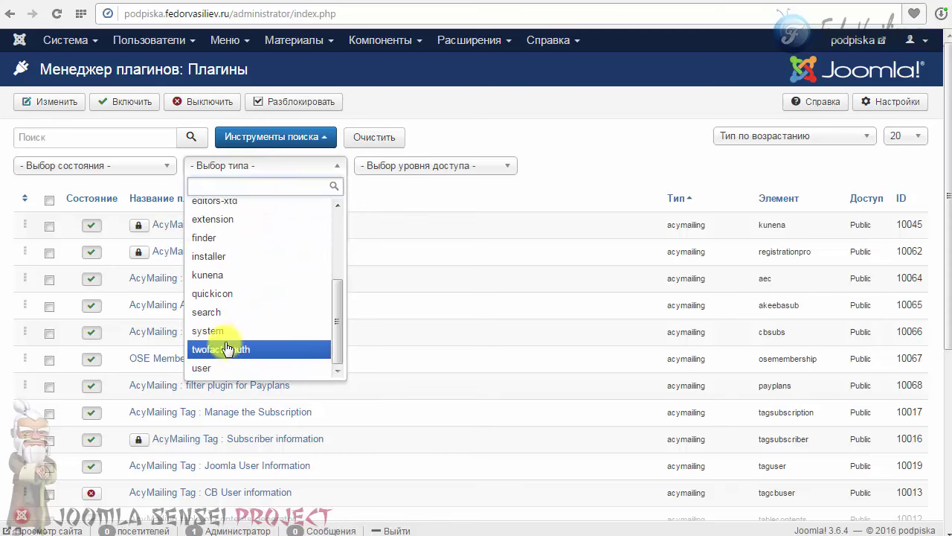
left_click(212, 331)
Locate the System - JCH Optimize plugin on the second page of the filtered plugin list.
scroll(342, 302, "down", 5)
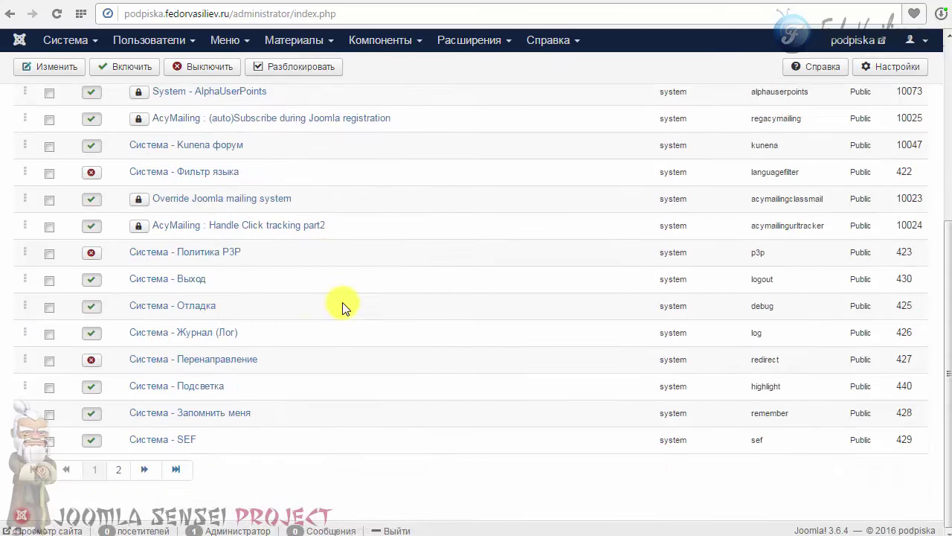
scroll(297, 386, "up", 1)
scroll(264, 459, "down", 1)
left_click(120, 471)
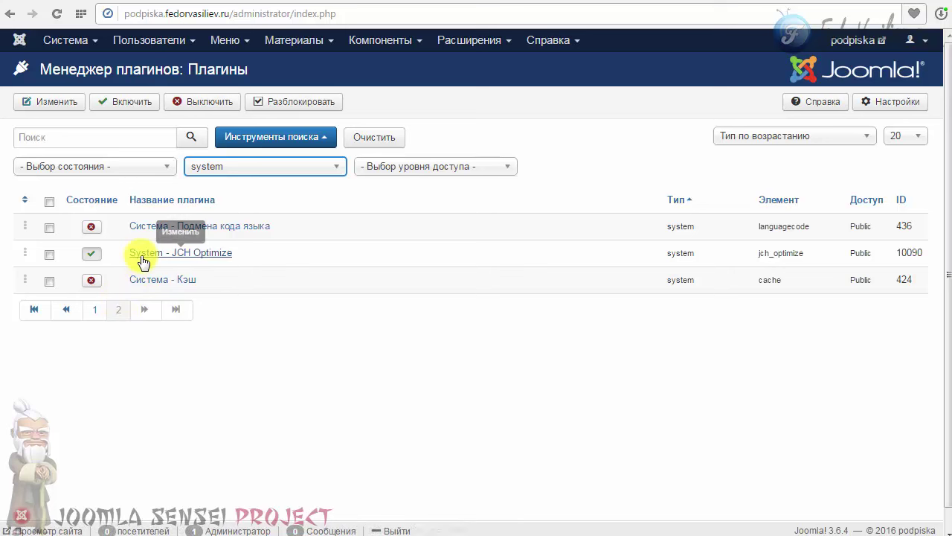
left_click_drag(250, 253, 149, 255)
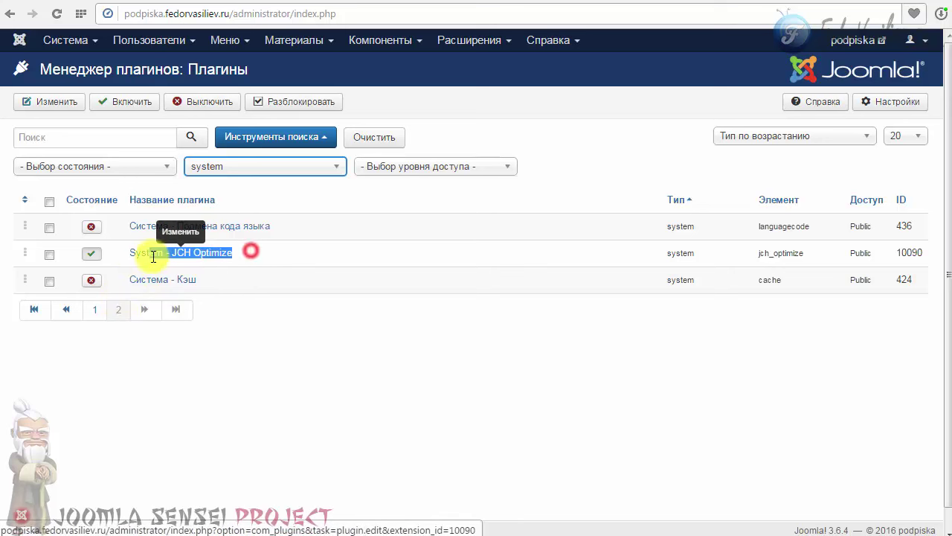
left_click(244, 257)
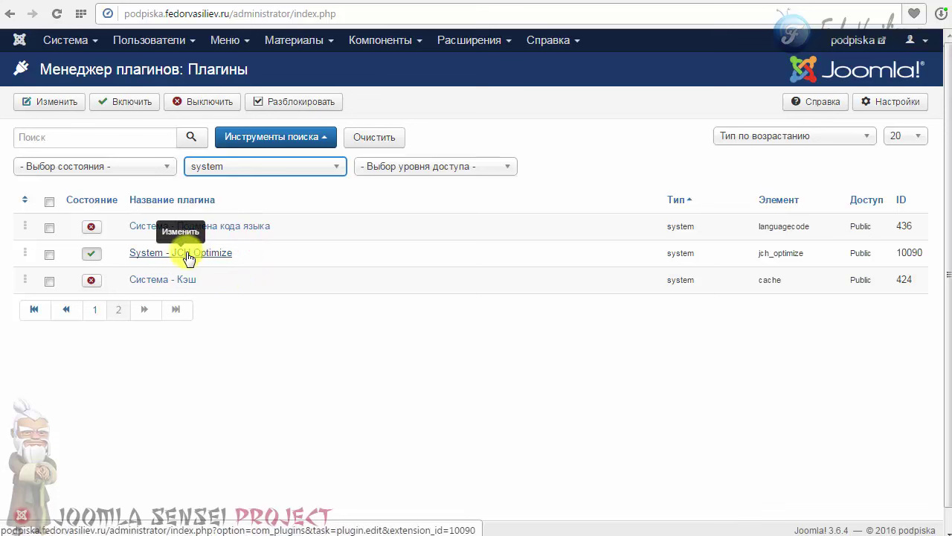
left_click_drag(246, 255, 170, 255)
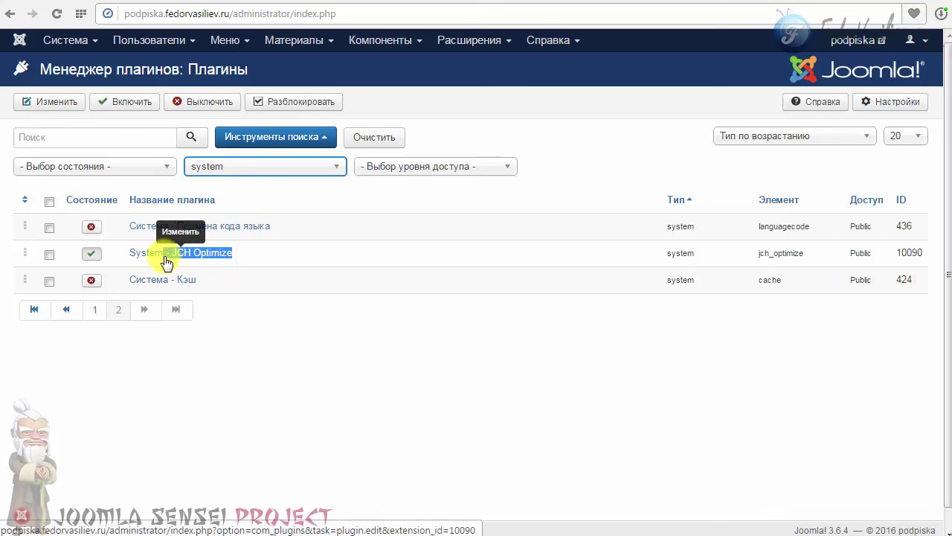
left_click(264, 250)
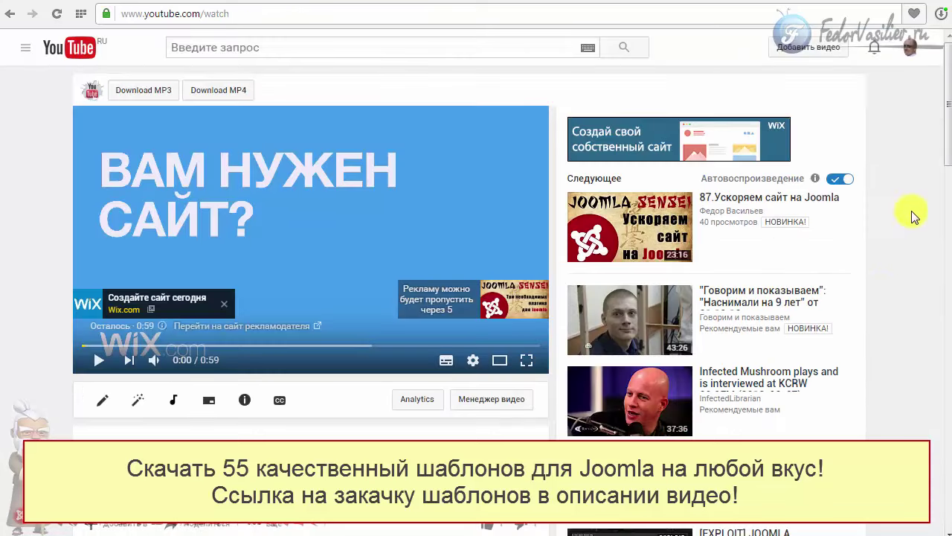
Review the plugin link in the YouTube video's description and the JotCache lesson page with its extension and localization downloads.
left_click_drag(950, 147, 947, 221)
left_click(314, 323)
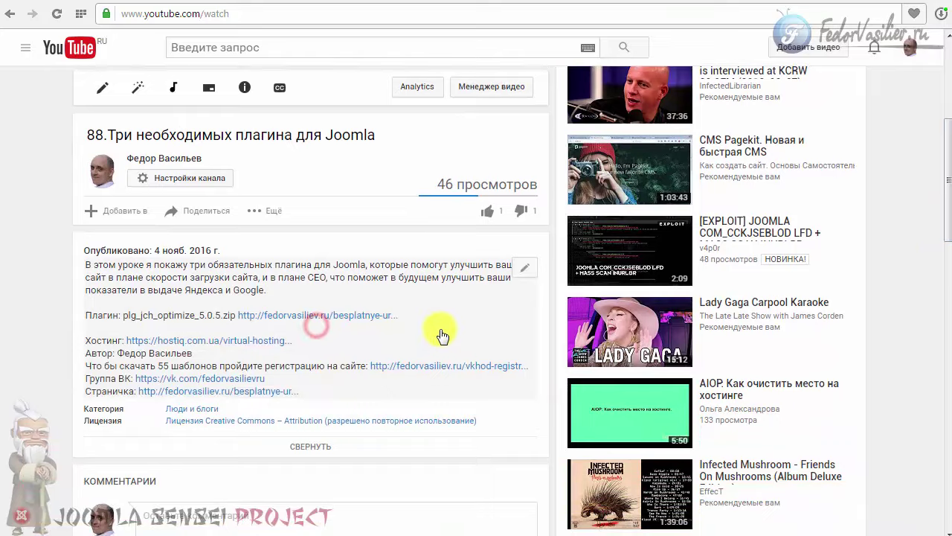
scroll(86, 260, "down", 2)
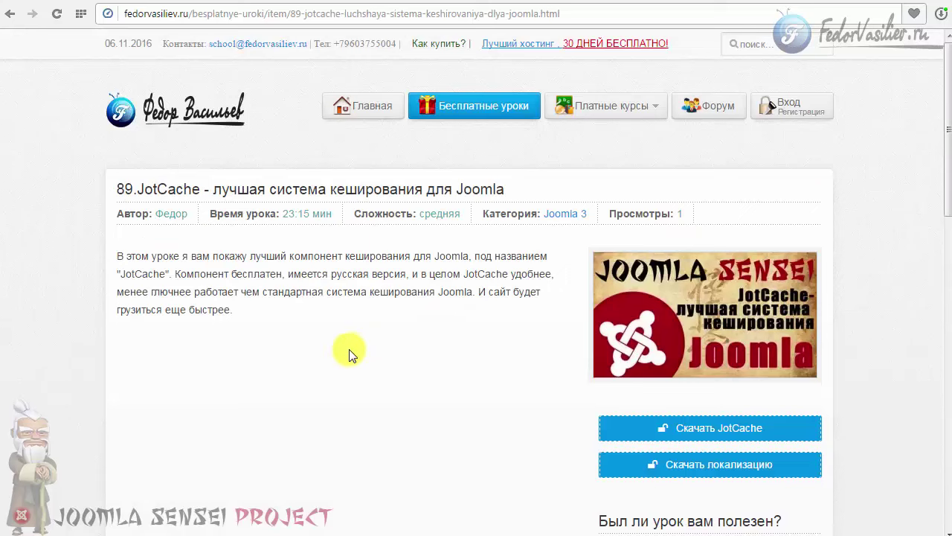
scroll(521, 342, "down", 2)
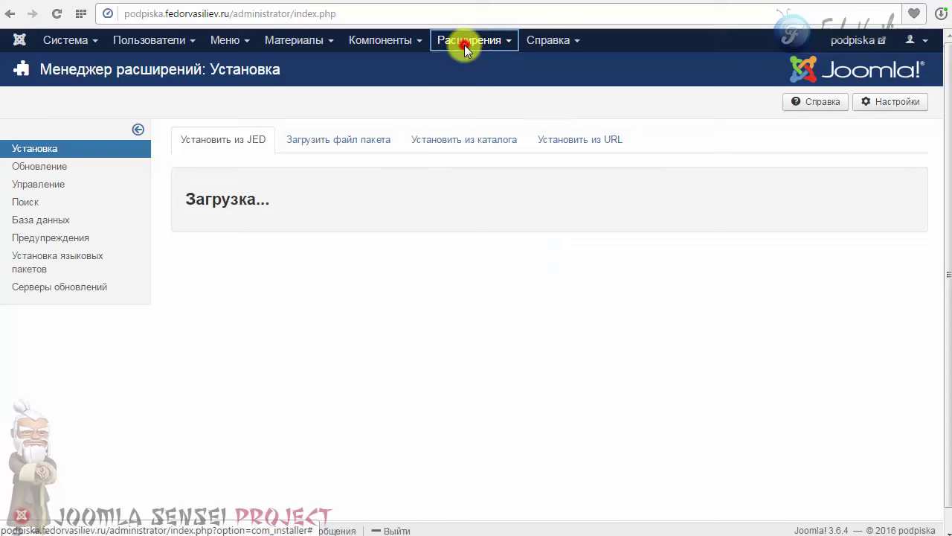
Upload and install the JotCache extension package through the Joomla extension manager.
left_click(463, 46)
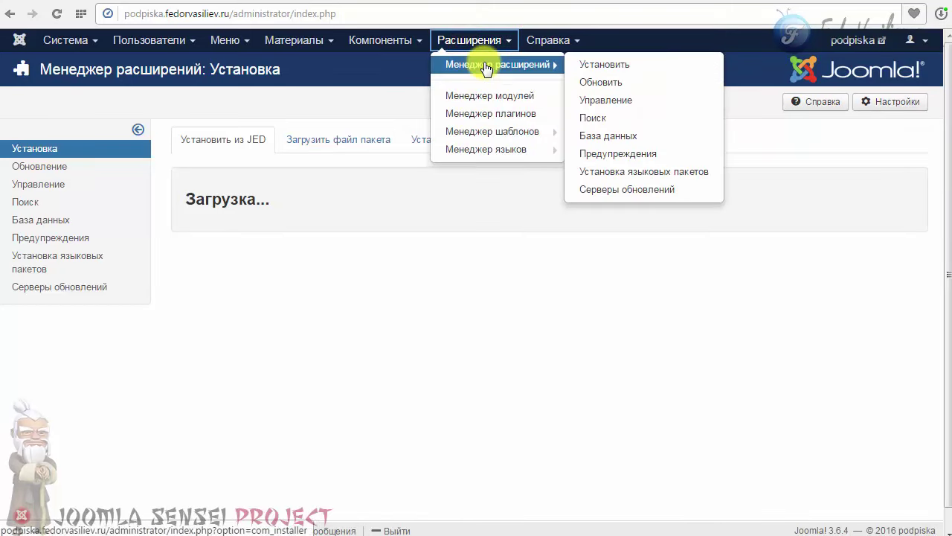
left_click(388, 80)
left_click(328, 141)
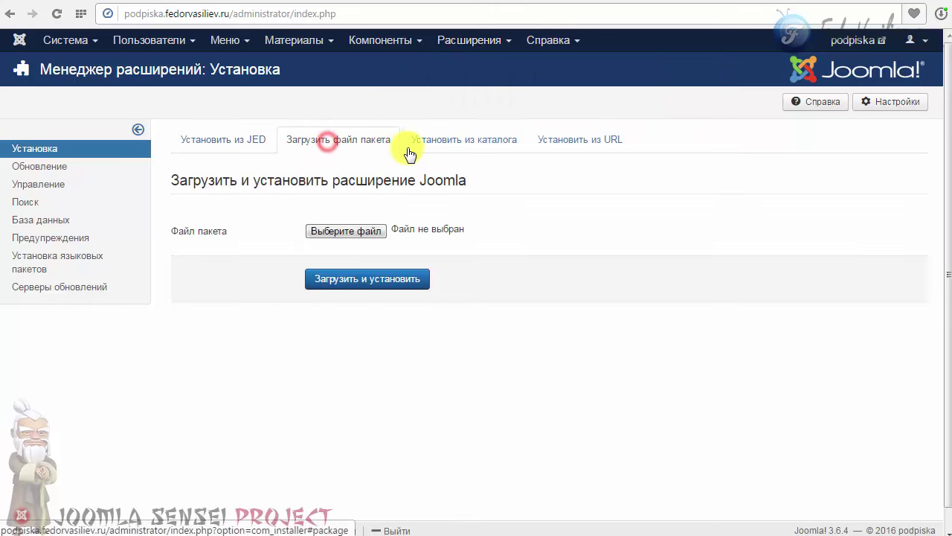
left_click_drag(250, 334, 354, 231)
left_click(383, 280)
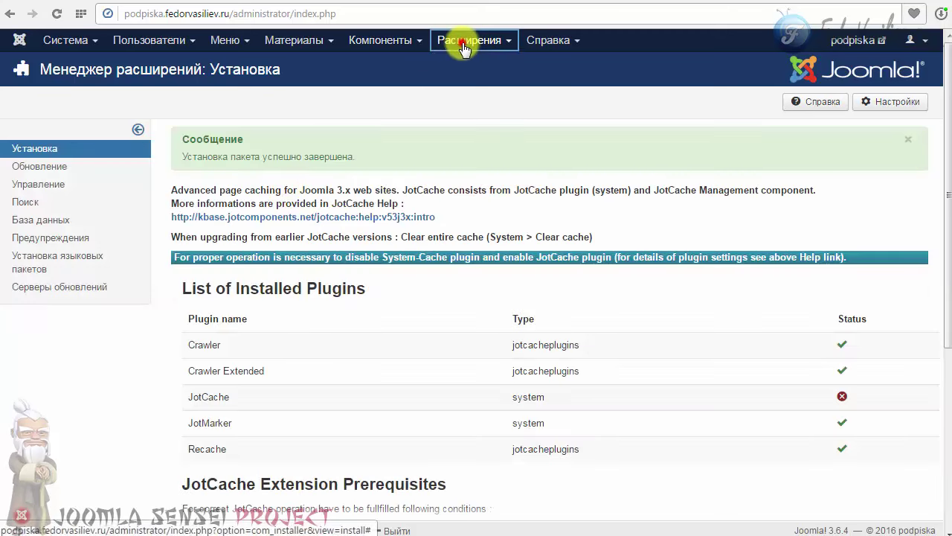
Upload and install the Russian translation package for JotCache 5.3.2.
left_click(455, 40)
left_click(469, 67)
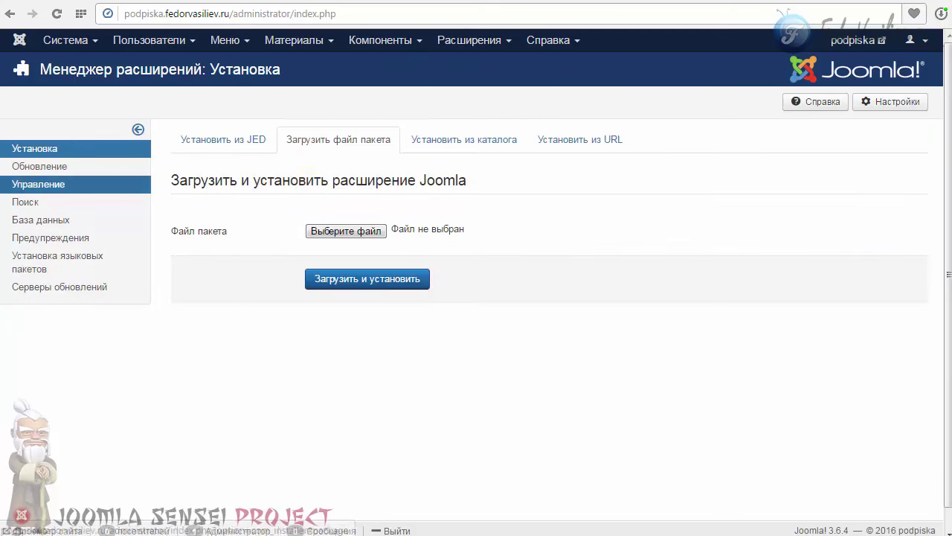
left_click_drag(223, 161, 387, 235)
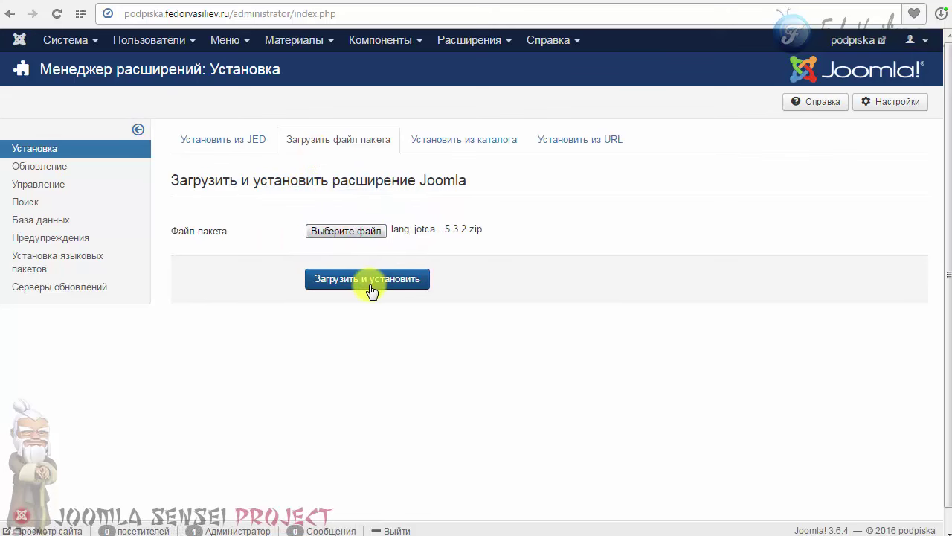
left_click(369, 282)
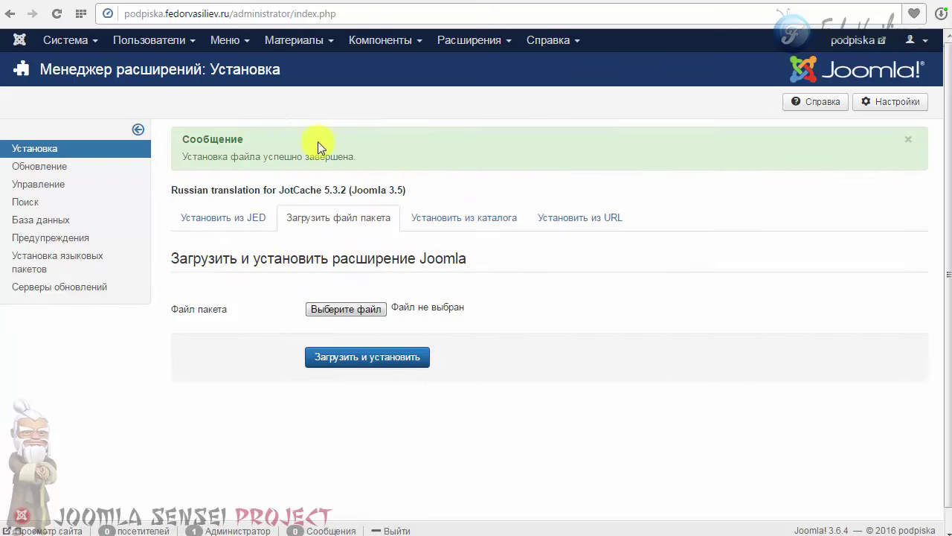
Open the JotCache plugin's settings from the JotCache component and set its state to Включено.
left_click(365, 46)
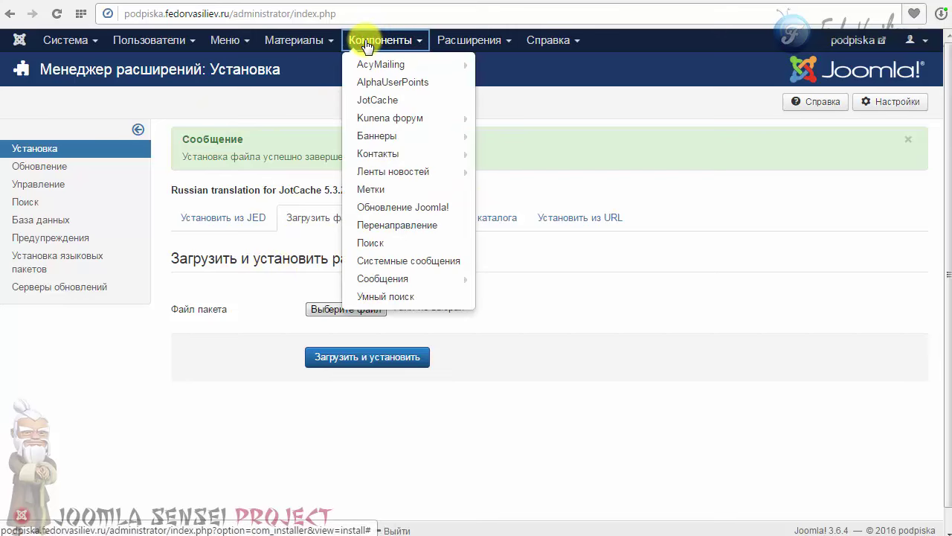
left_click(368, 101)
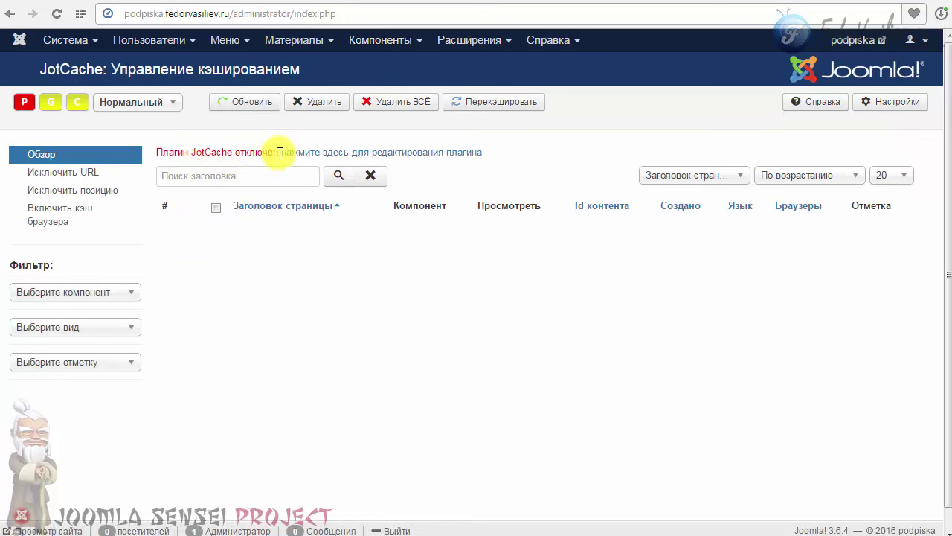
left_click(325, 157)
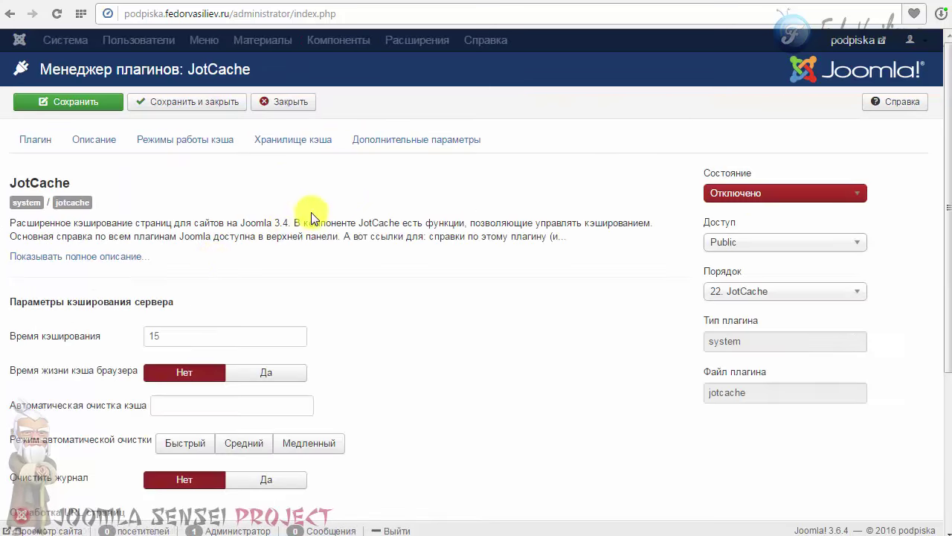
left_click(755, 195)
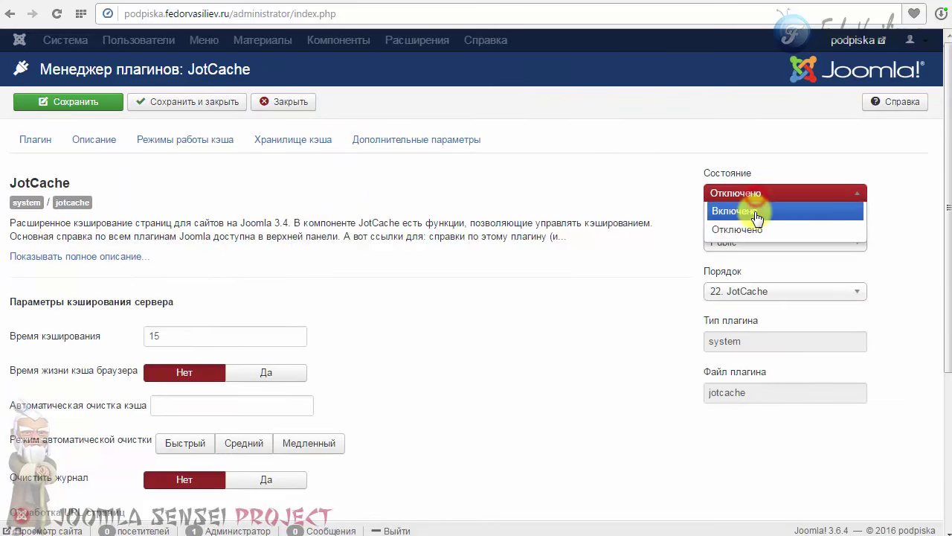
left_click(756, 213)
Set the browser cache lifetime option to Да and the automatic cleaning mode to Быстрый in the server caching parameters.
scroll(471, 277, "down", 1)
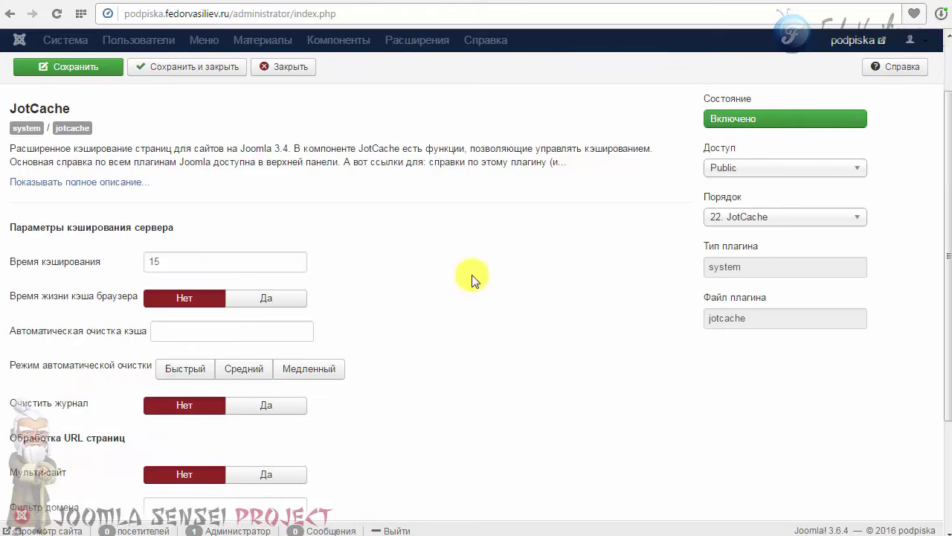
scroll(472, 280, "down", 2)
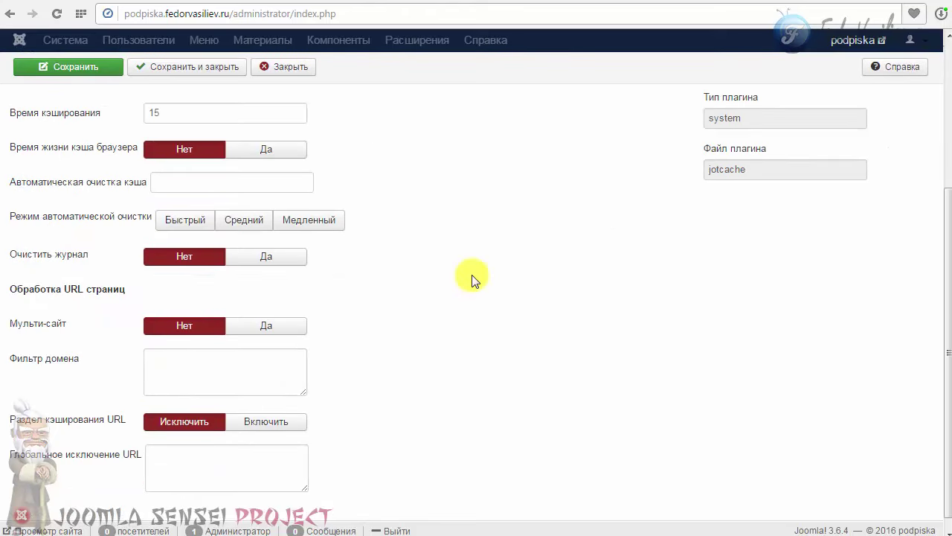
mouse_move(62, 153)
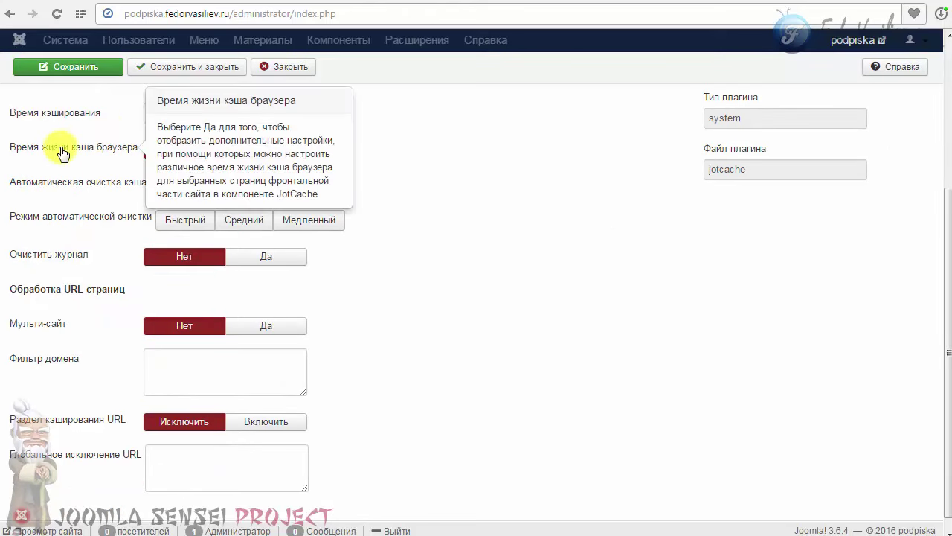
mouse_move(58, 195)
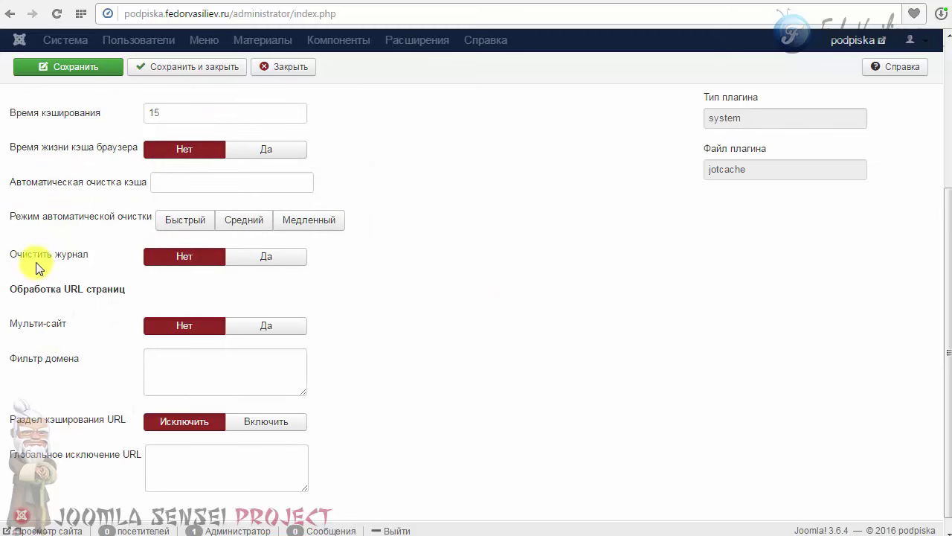
scroll(45, 186, "up", 1)
left_click(149, 186)
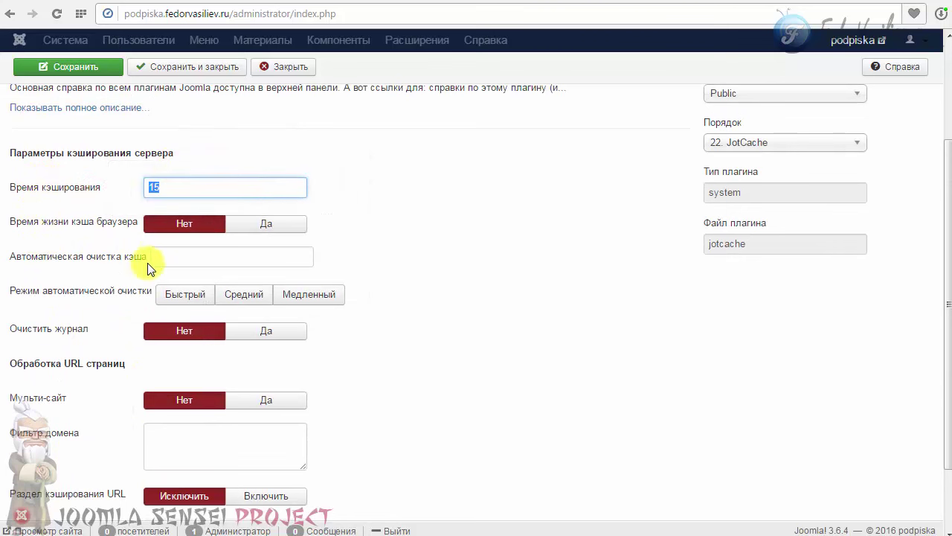
mouse_move(67, 234)
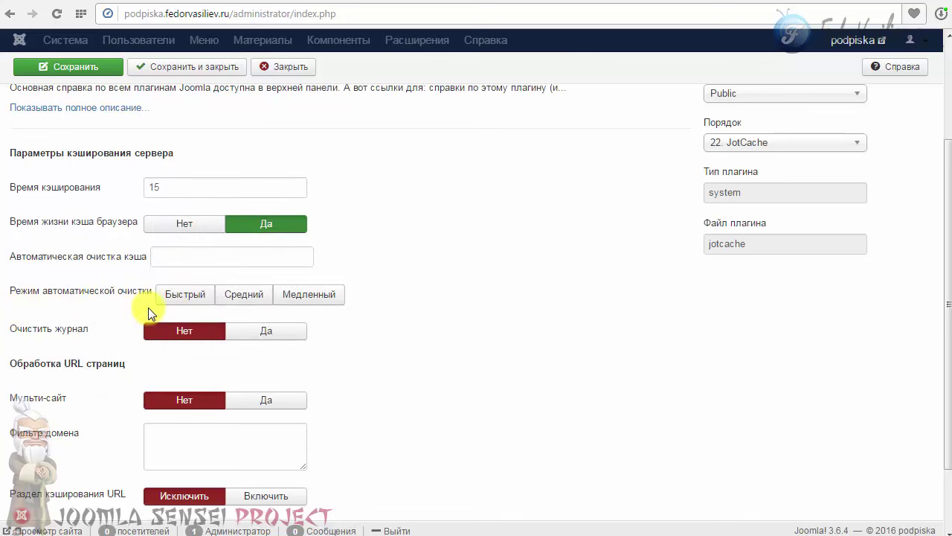
left_click(184, 294)
scroll(84, 316, "down", 1)
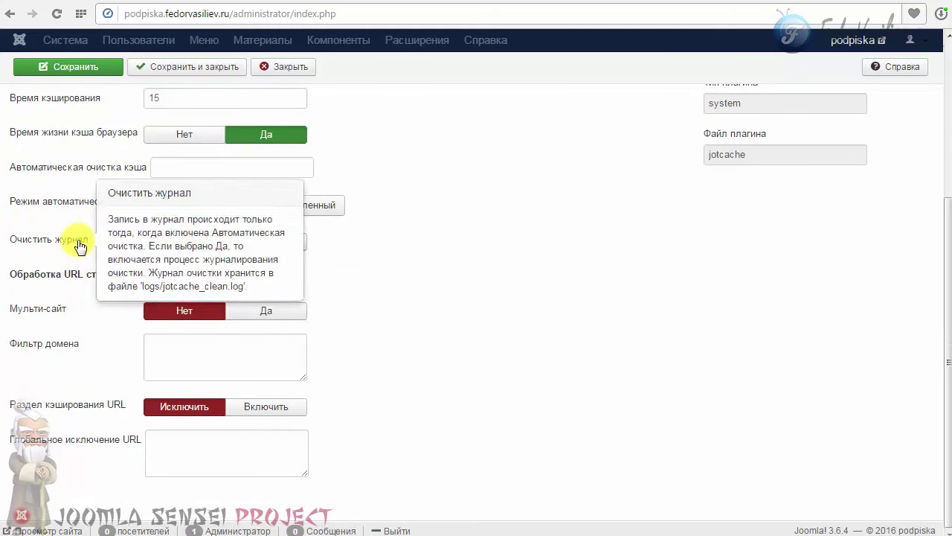
Try the Включить option for the URL caching section and return it to Исключить.
left_click(158, 166)
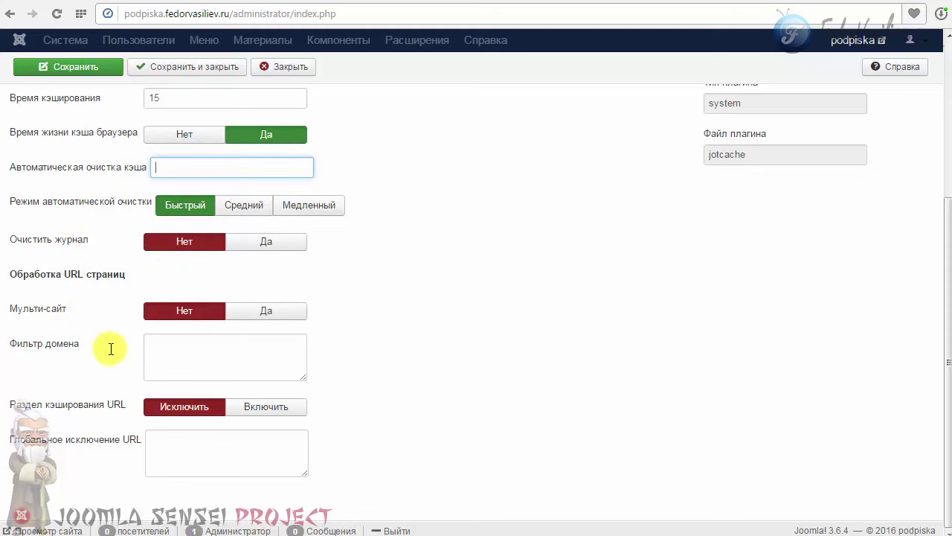
mouse_move(54, 310)
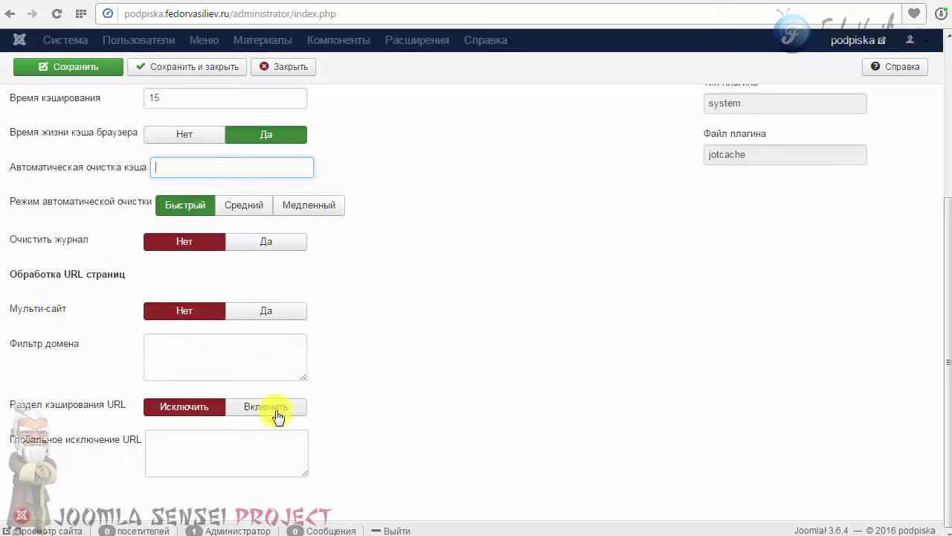
mouse_move(74, 404)
left_click(258, 404)
left_click(222, 409)
Open the plugin's cache operating modes (Режимы работы кэша) for the individual browsers and devices.
scroll(253, 355, "up", 4)
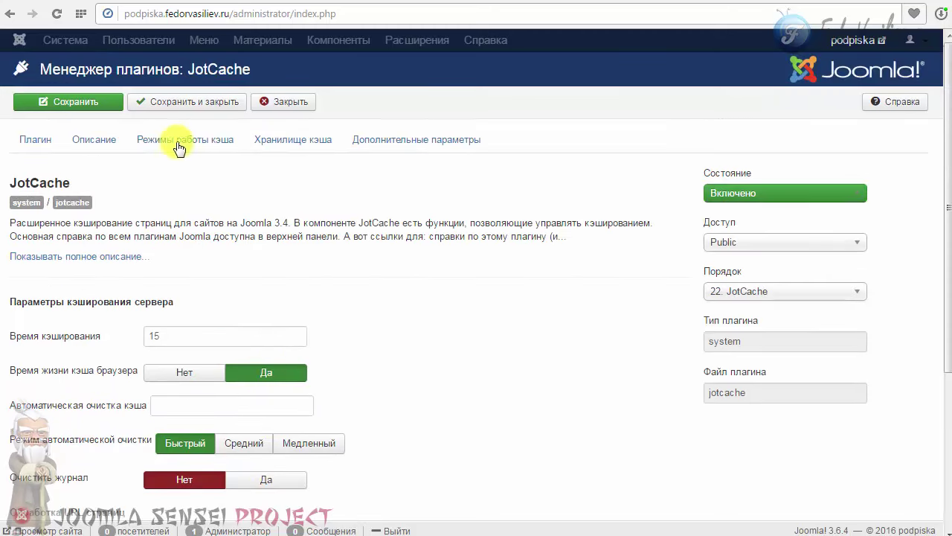
left_click(171, 141)
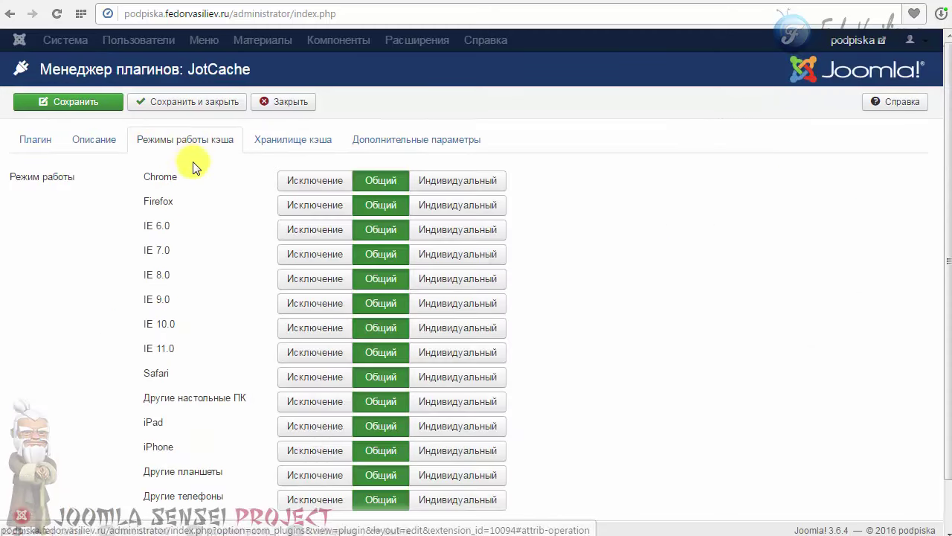
Review the cache operating modes for the listed browsers and devices and set Исключить ботов to Да.
scroll(206, 173, "down", 1)
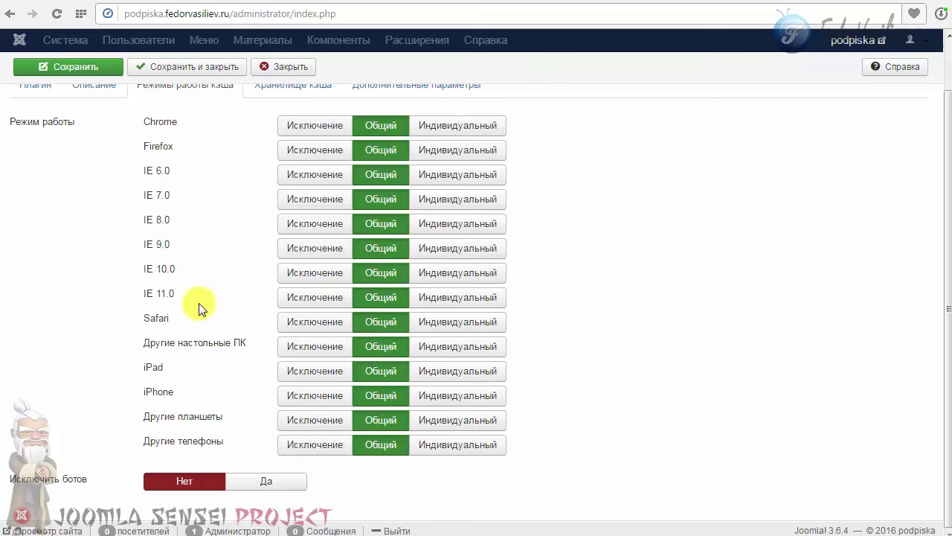
scroll(198, 219, "up", 1)
scroll(197, 218, "down", 1)
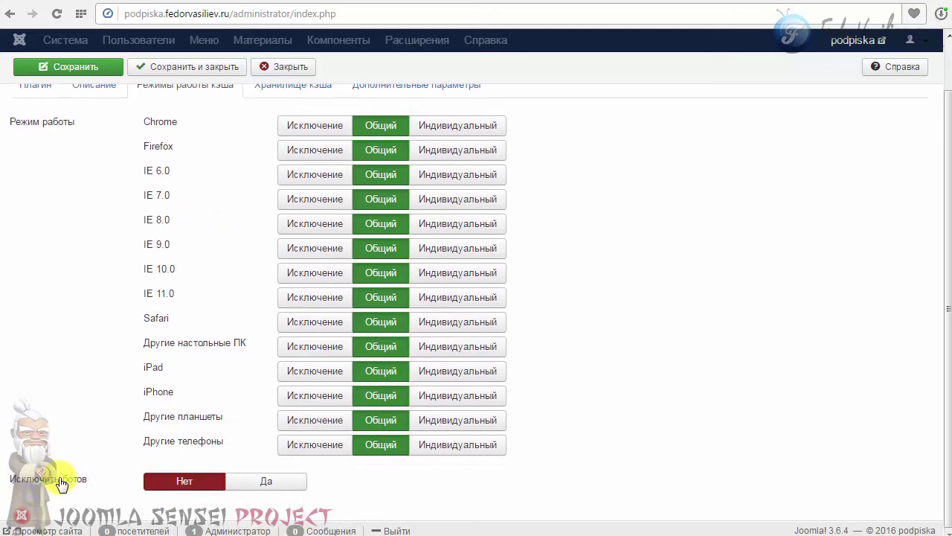
left_click(260, 483)
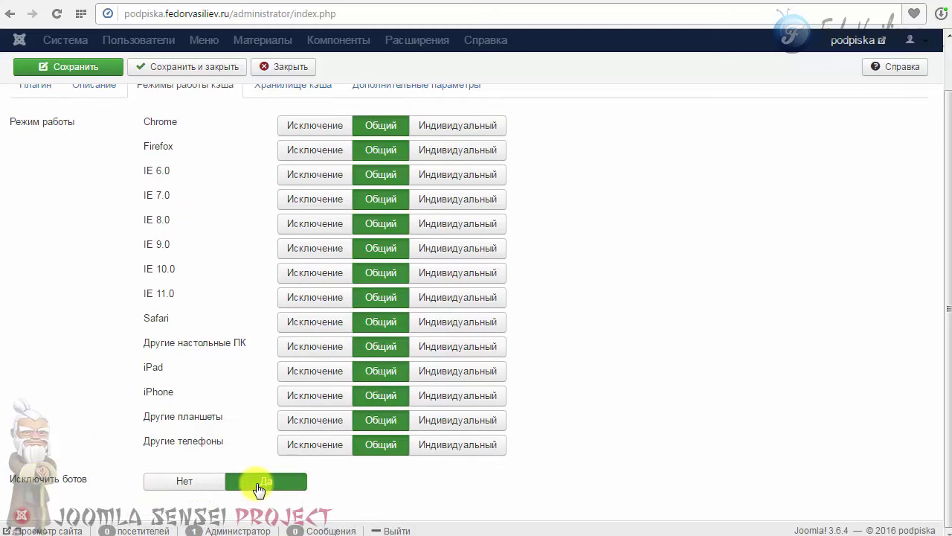
scroll(227, 345, "up", 1)
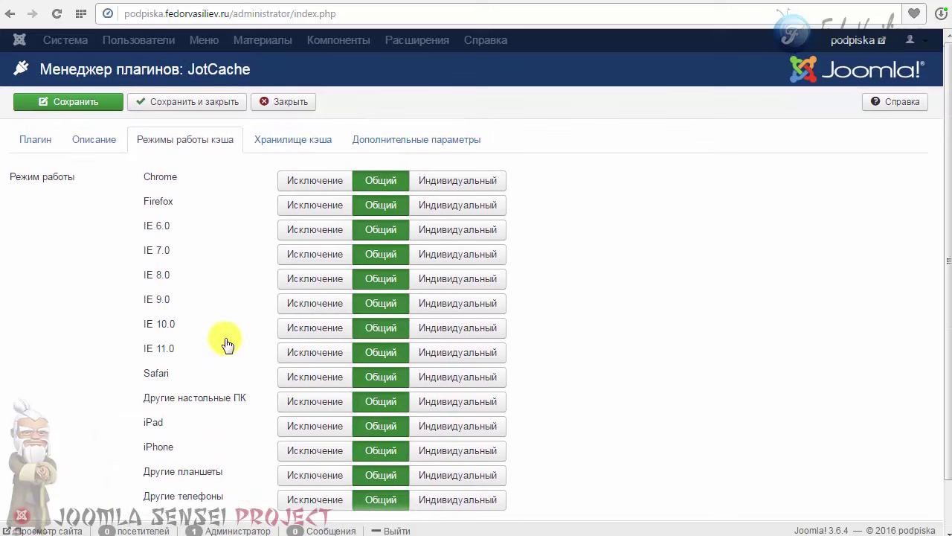
Check the cache storage choice and set Очищать отредактированные страницы to Да in the additional parameters.
left_click(280, 144)
left_click(257, 178)
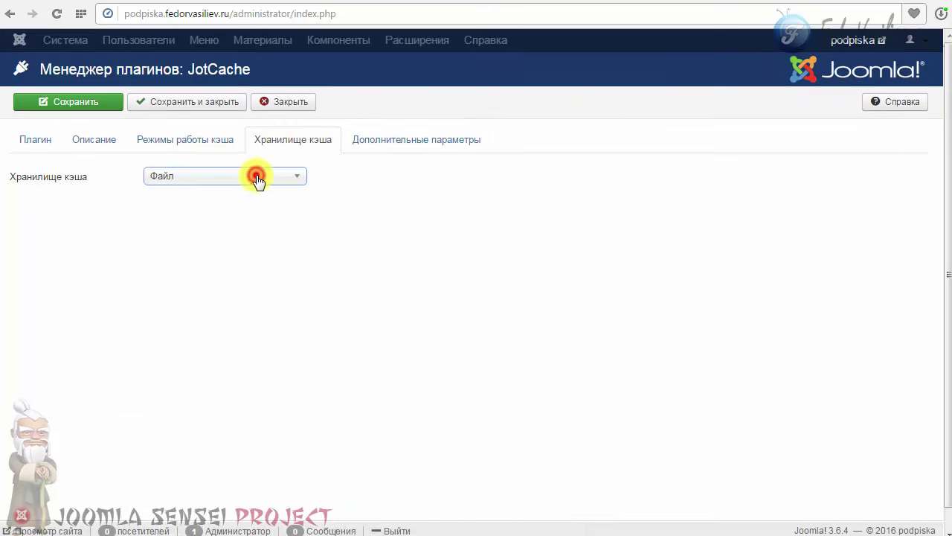
left_click(451, 142)
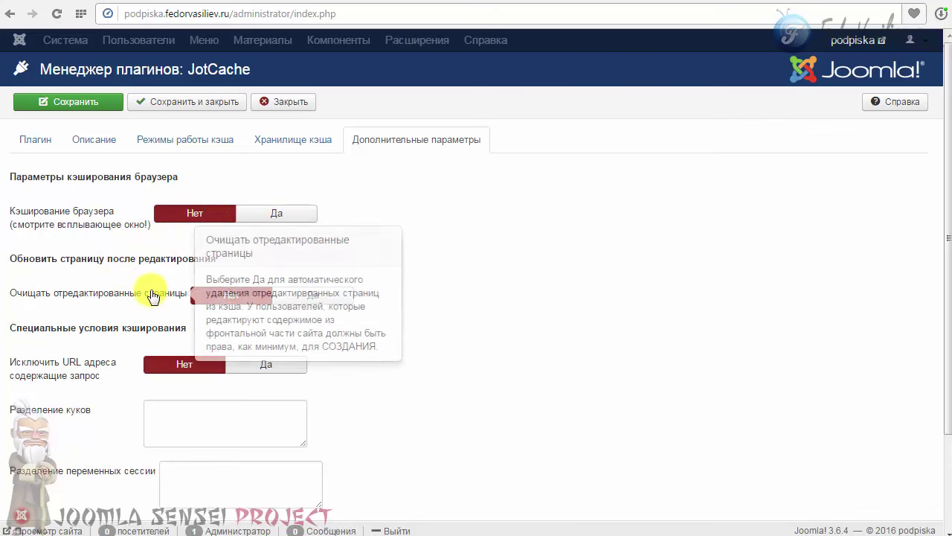
left_click(279, 300)
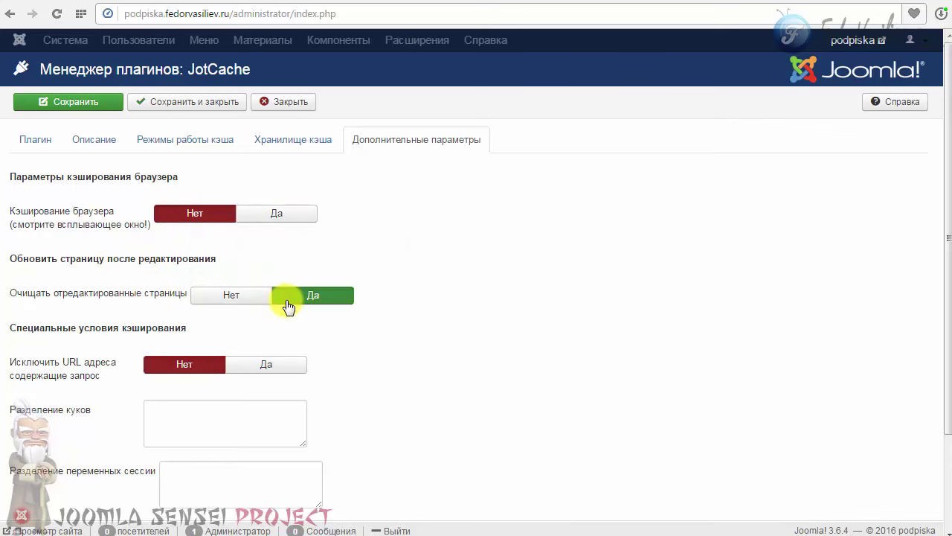
Set JS и CSS интеграция to JCH Optimize under the special caching conditions.
scroll(172, 283, "down", 2)
mouse_move(53, 255)
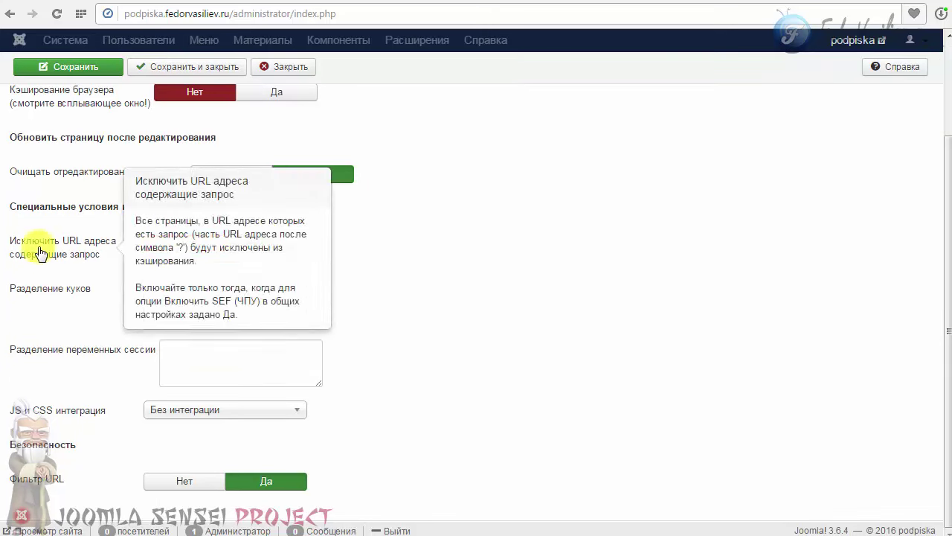
mouse_move(39, 420)
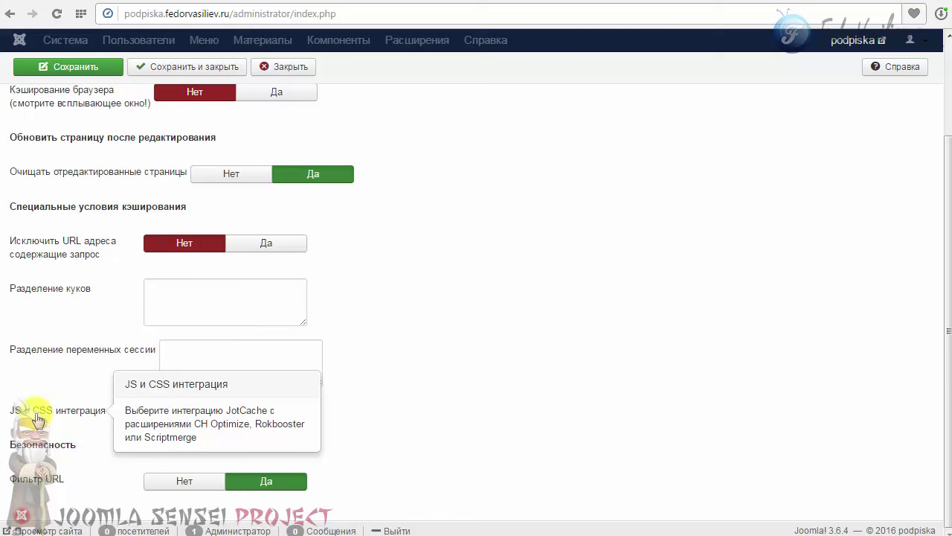
left_click(243, 405)
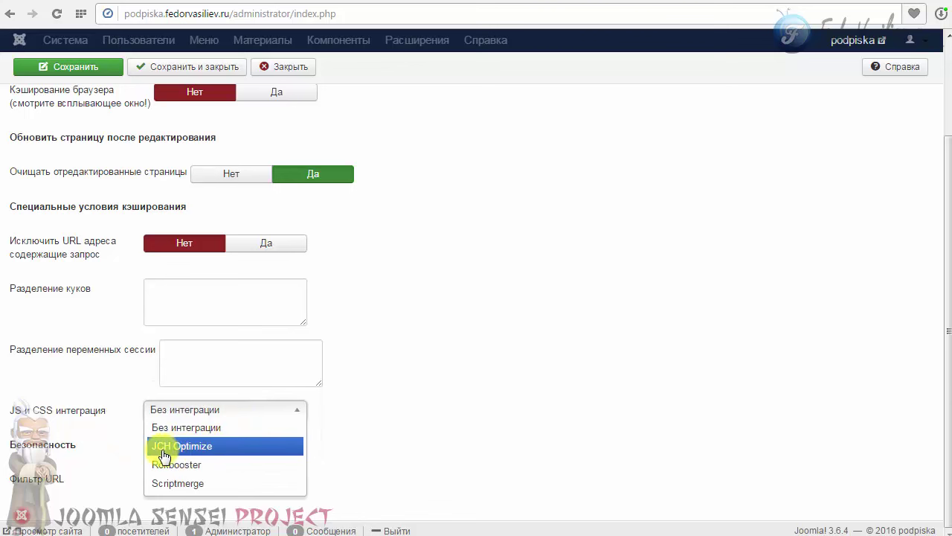
left_click(193, 446)
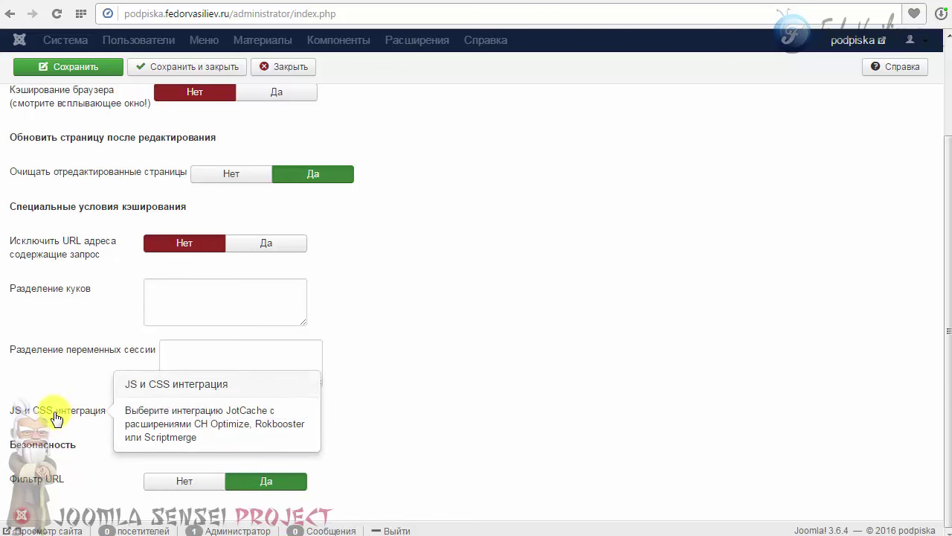
left_click(155, 409)
left_click(176, 448)
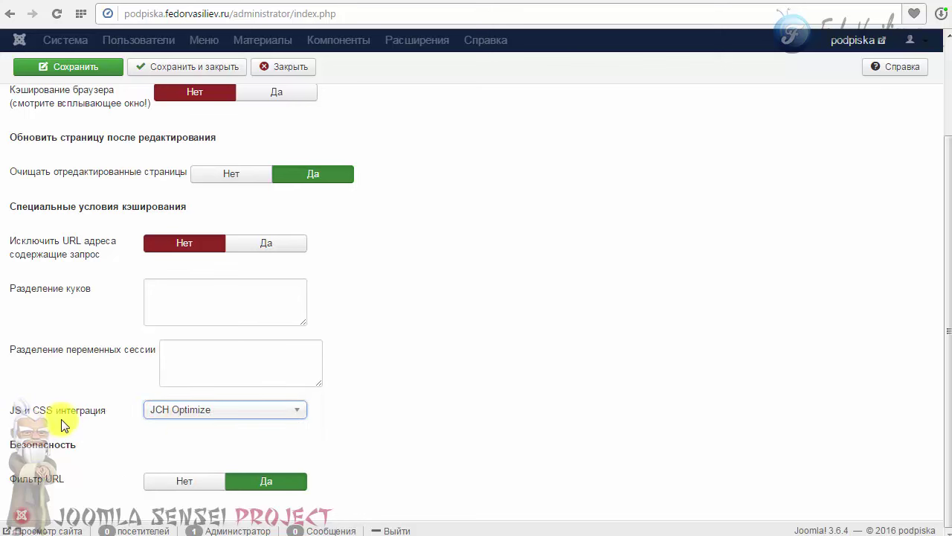
Set the security option Фильтр URL to Нет, then save and close the JotCache plugin settings.
mouse_move(35, 483)
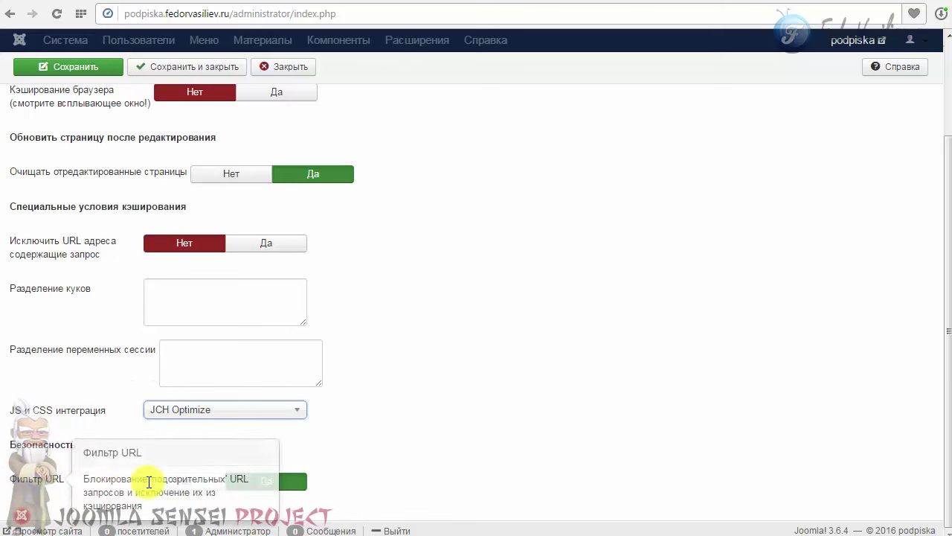
left_click(160, 485)
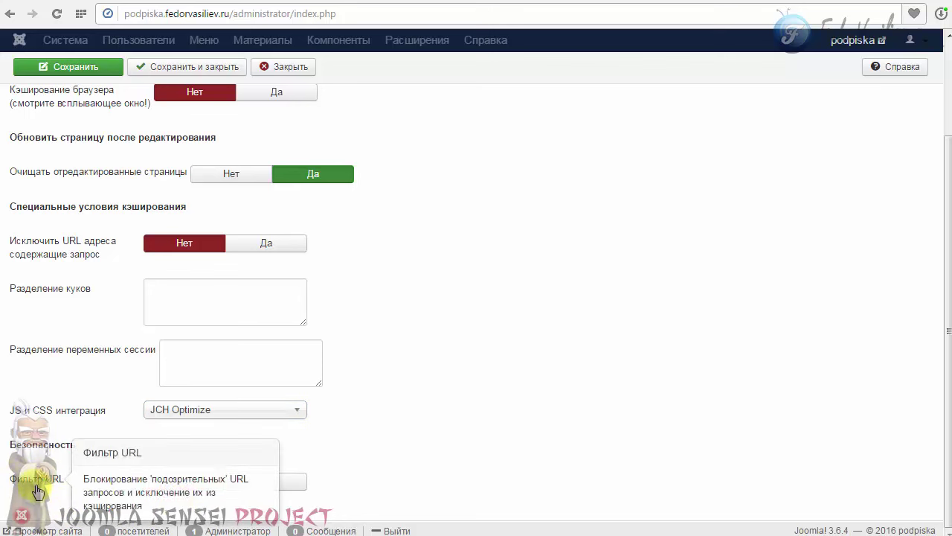
scroll(412, 436, "up", 3)
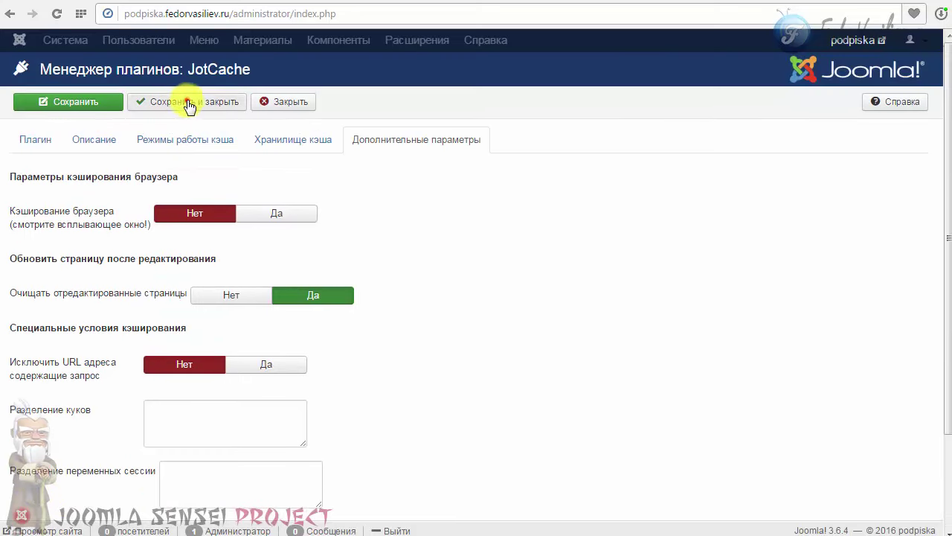
left_click(187, 101)
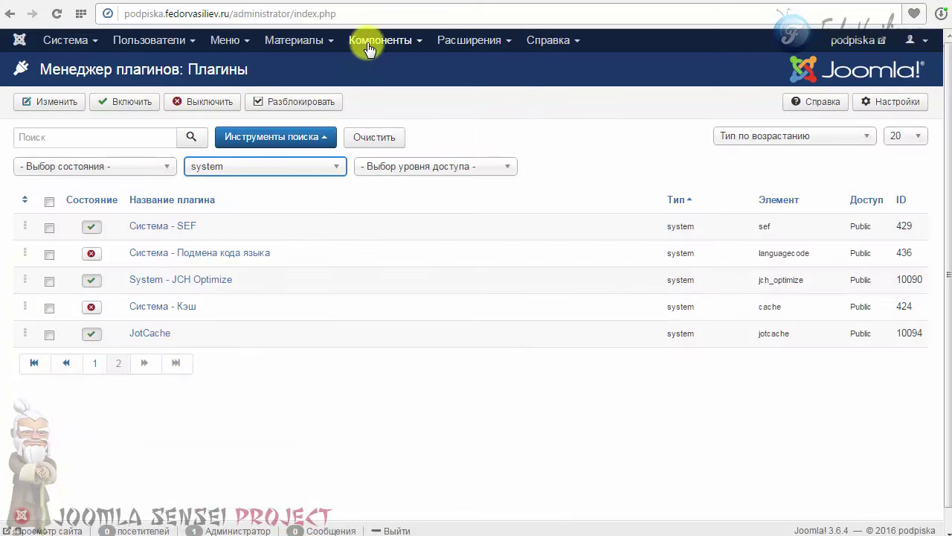
Open the JotCache component, inspect the plugin settings linked from its plugin status indicator, and return to the cache management page.
left_click(369, 47)
left_click(377, 99)
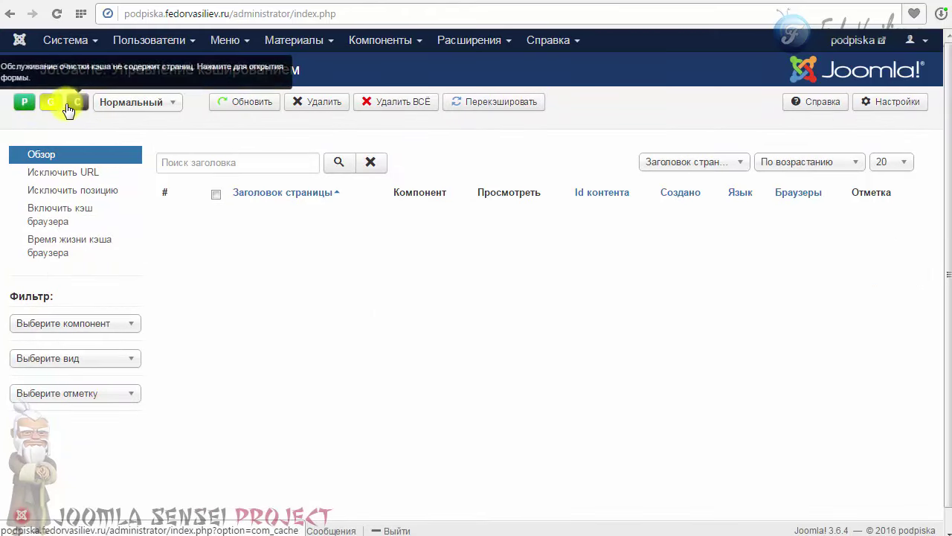
left_click(24, 108)
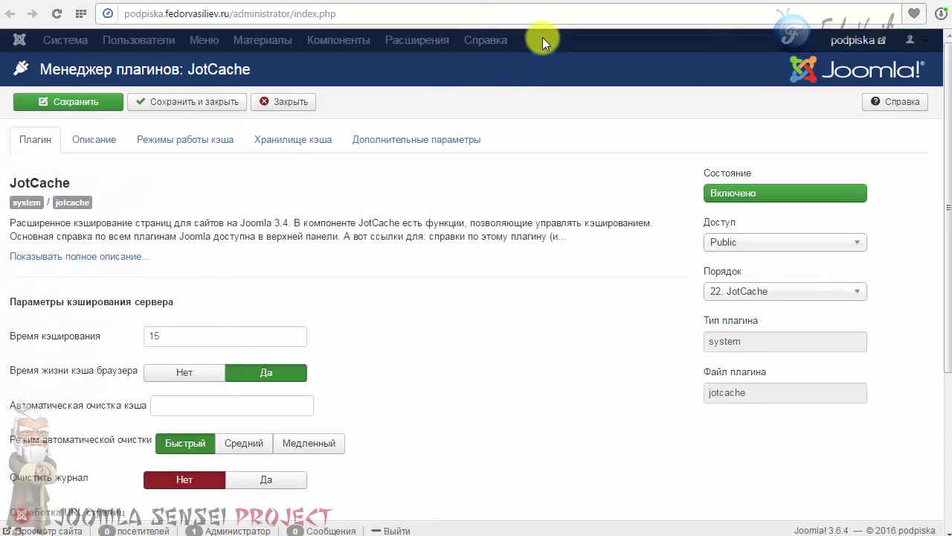
key("alt+Left")
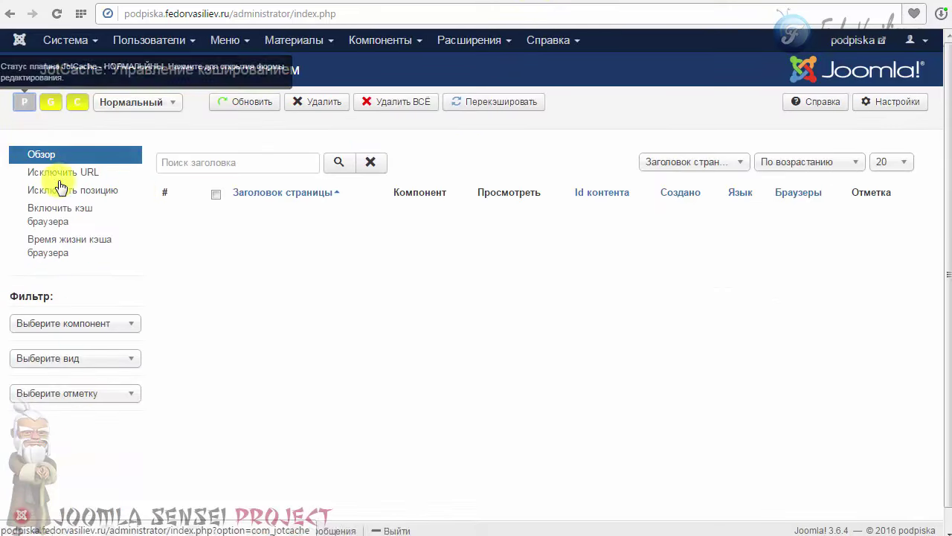
Try Прогрессивное кэширование as the site's cache mode in the global system settings, saving and closing them.
left_click(50, 105)
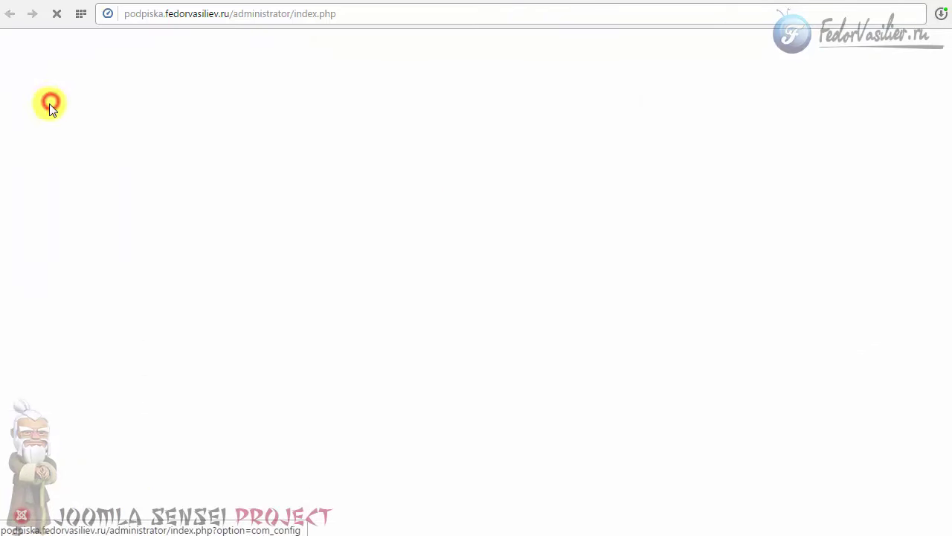
left_click(221, 149)
scroll(208, 215, "down", 3)
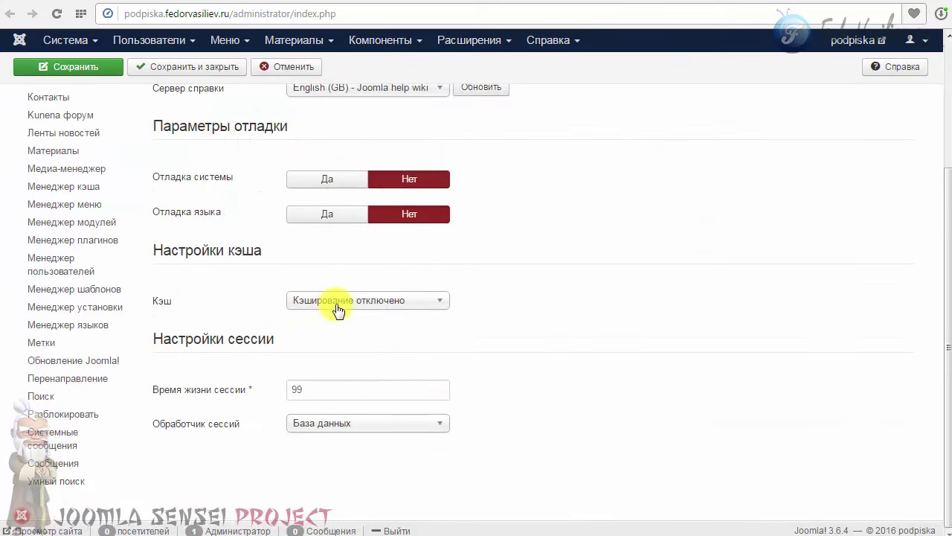
left_click(336, 301)
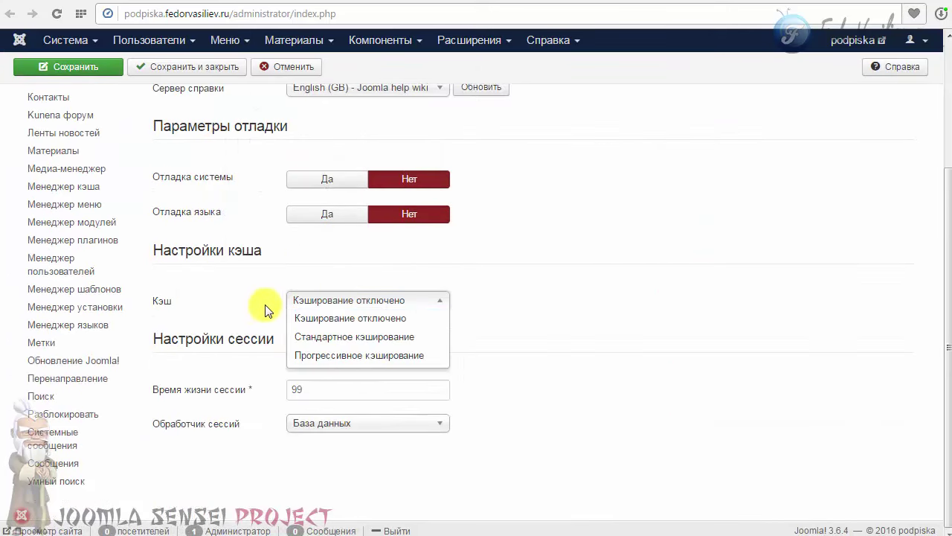
left_click(314, 363)
scroll(164, 269, "up", 5)
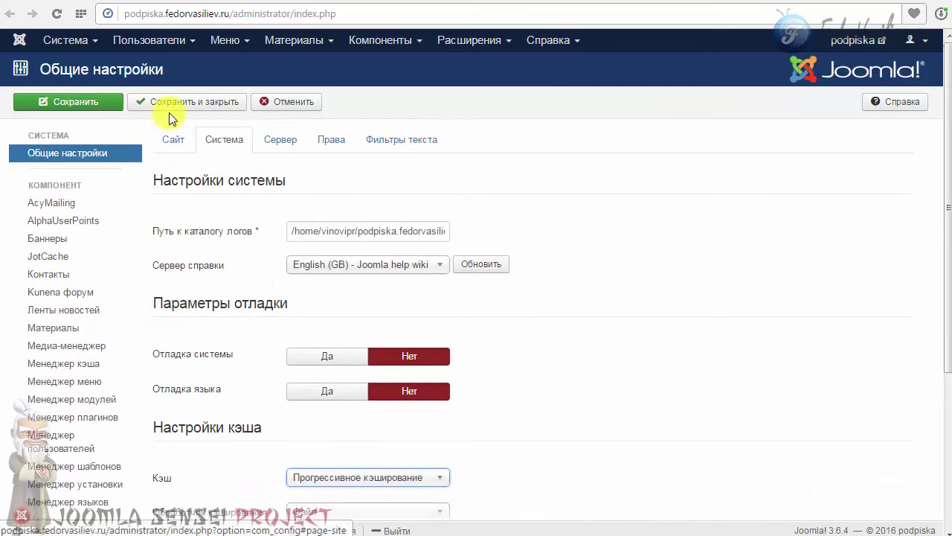
left_click(175, 104)
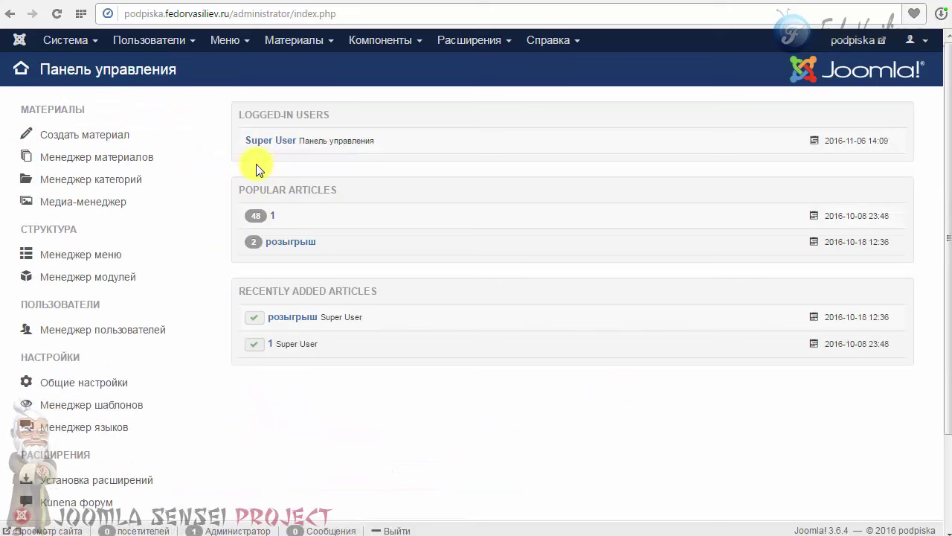
Return to the global settings through JotCache's global configuration indicator, set the cache to Стандартное кэширование, and save and close.
left_click(369, 43)
left_click(383, 98)
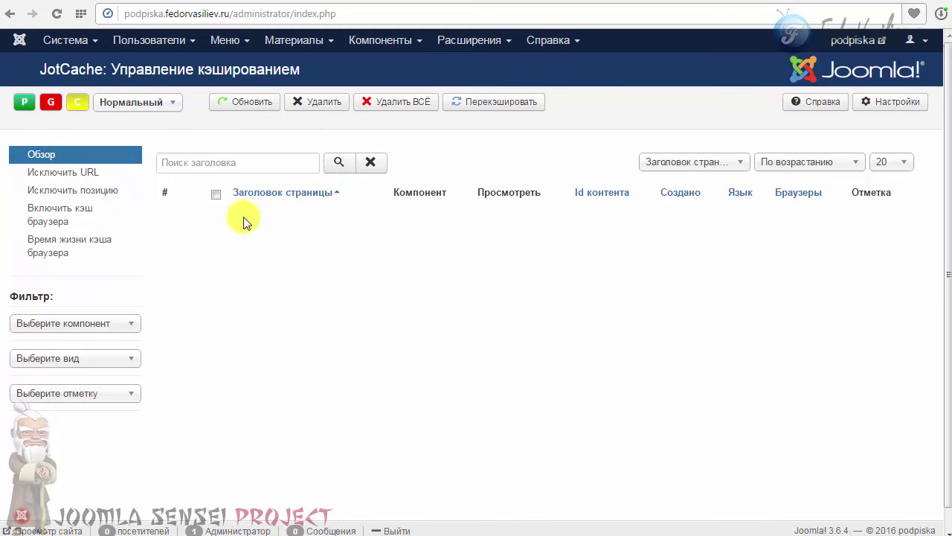
left_click(51, 102)
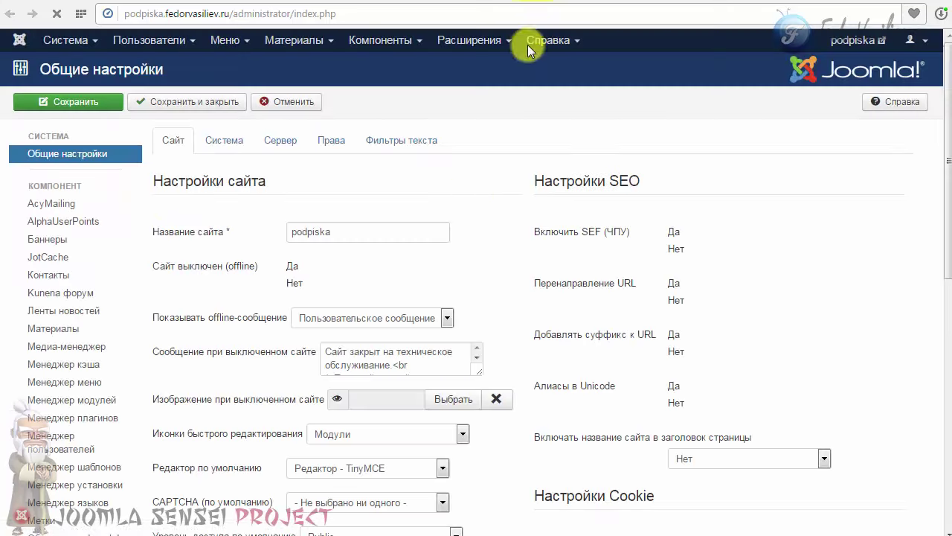
scroll(378, 245, "down", 3)
left_click(333, 247)
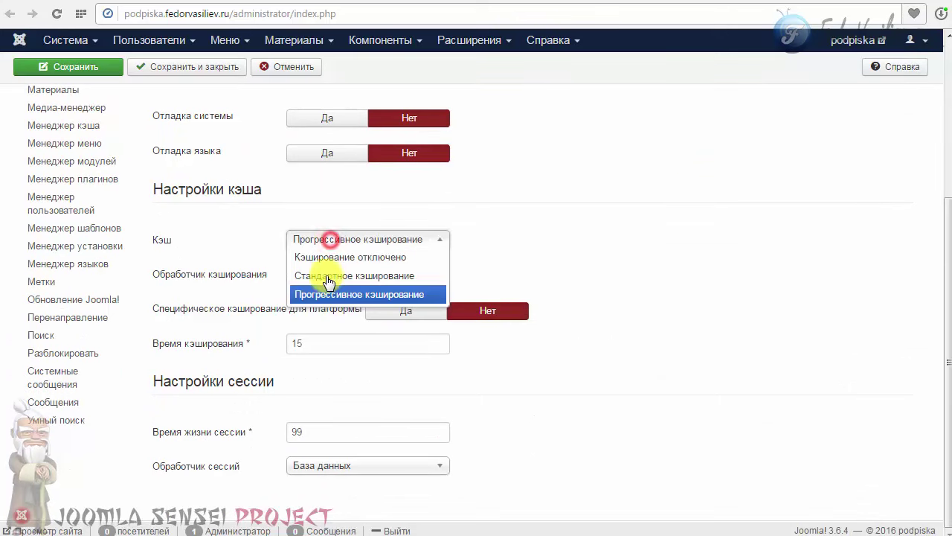
left_click(308, 272)
left_click(170, 67)
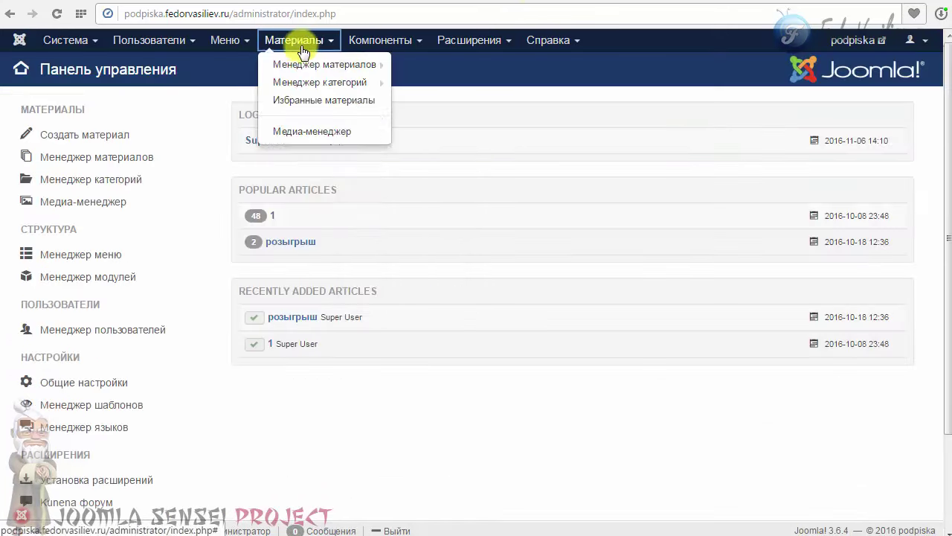
Open the site cache cleanup from JotCache's cleaning status indicator and delete all listed cache groups, including plg_jch_optimize.
mouse_move(380, 39)
mouse_move(370, 73)
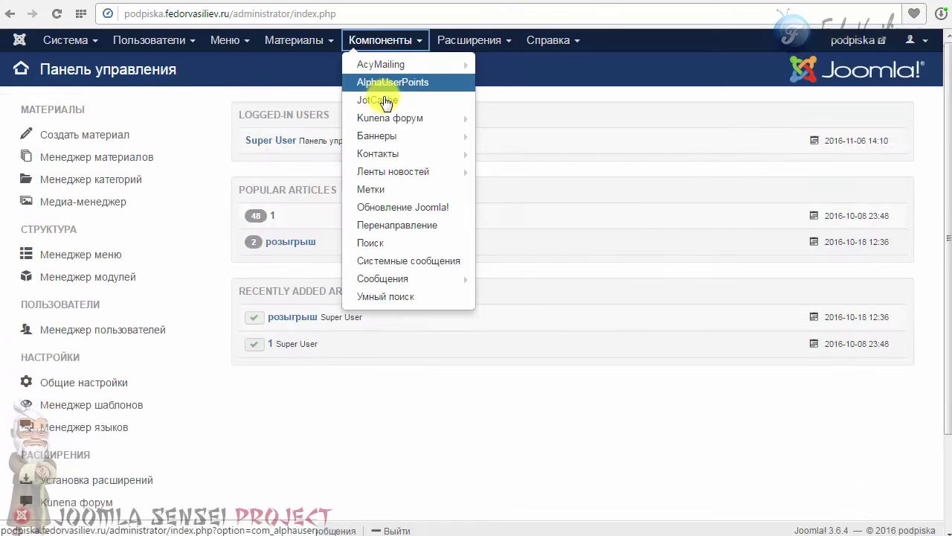
left_click(377, 99)
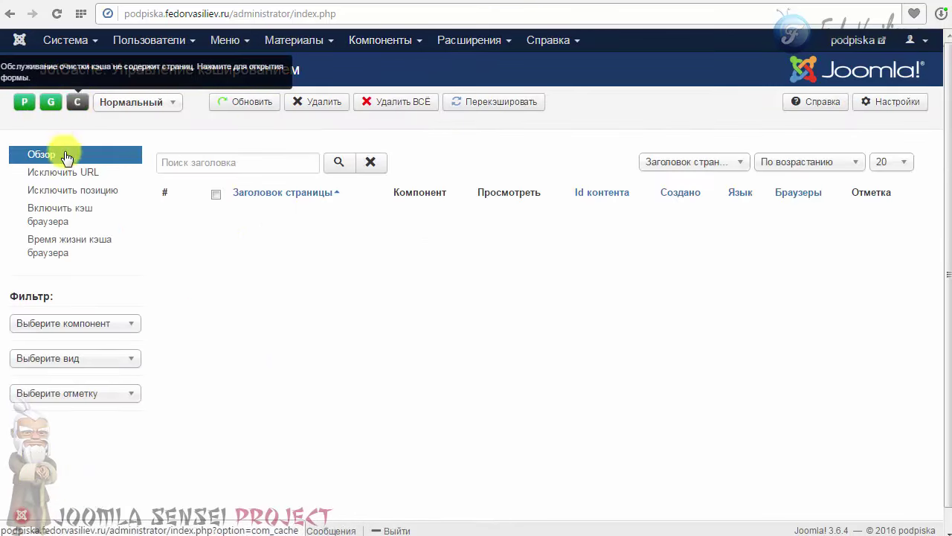
left_click(78, 104)
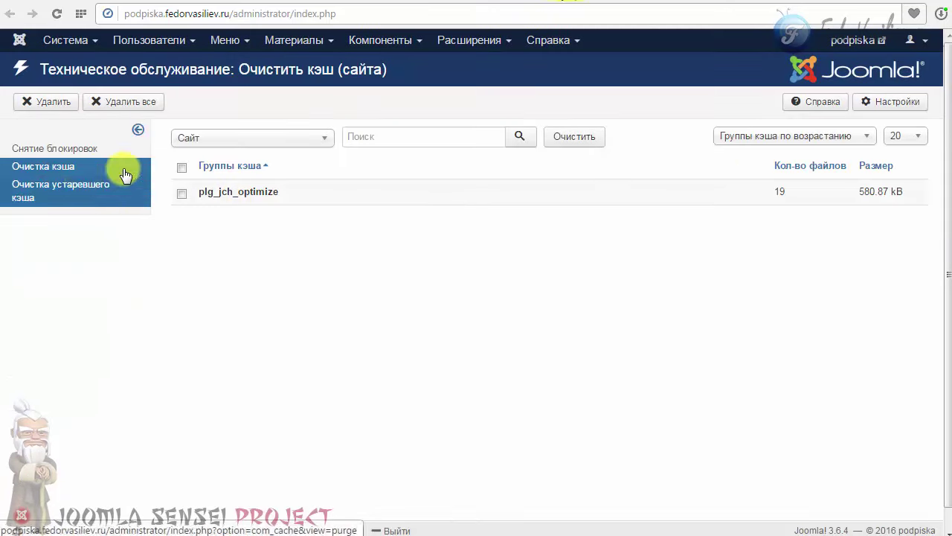
left_click(182, 166)
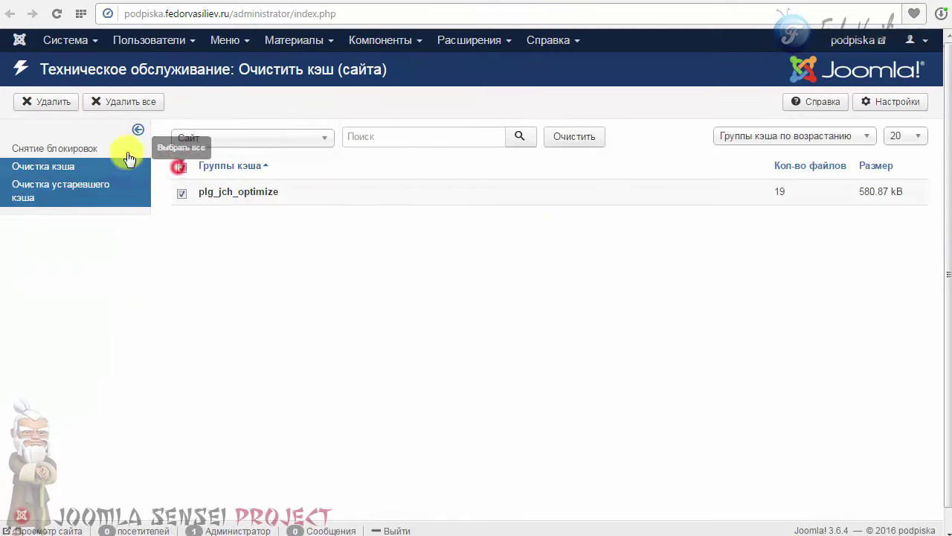
left_click(42, 101)
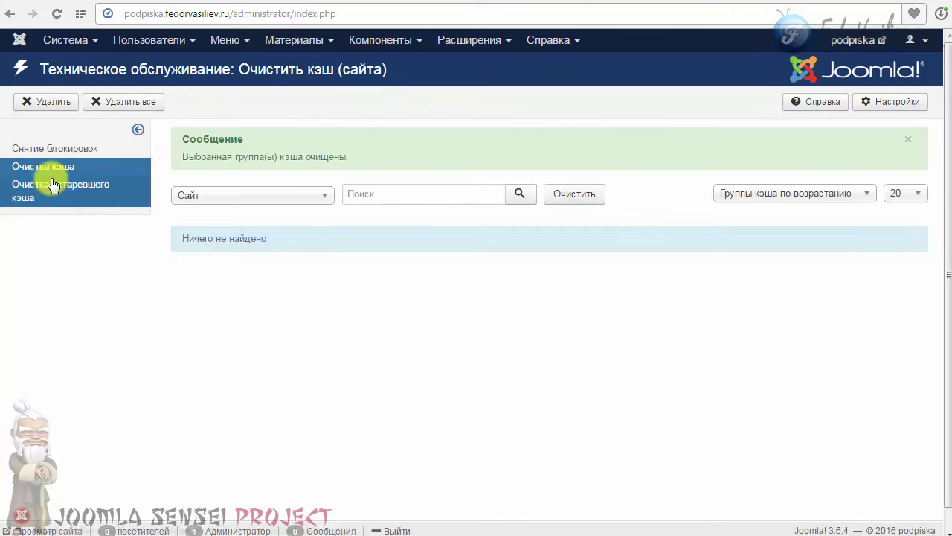
Clear the site's expired cache and return to JotCache's cache management page.
left_click(37, 202)
left_click(30, 101)
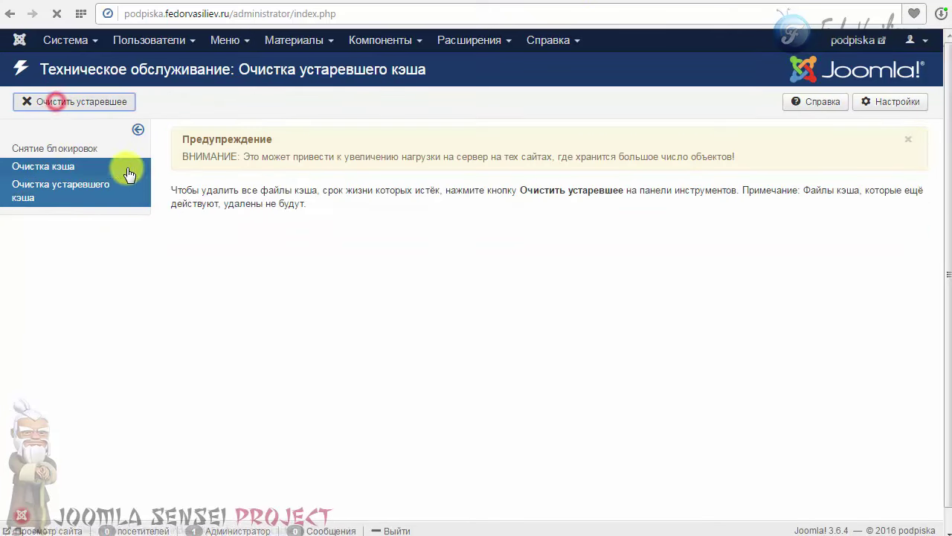
left_click(59, 40)
left_click(63, 67)
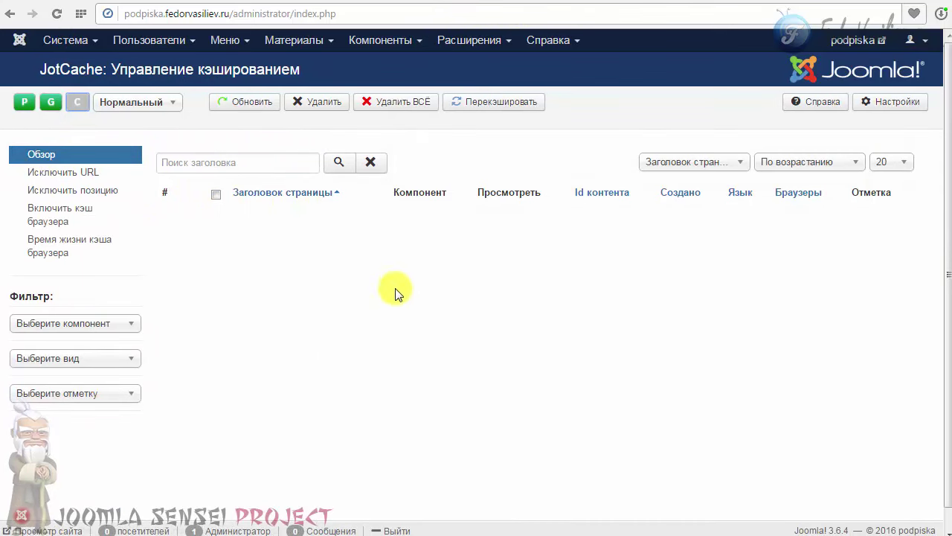
Reload the public site's home page, open its Форум page, and return to JotCache's cache management in the administrator area.
left_click(583, 2)
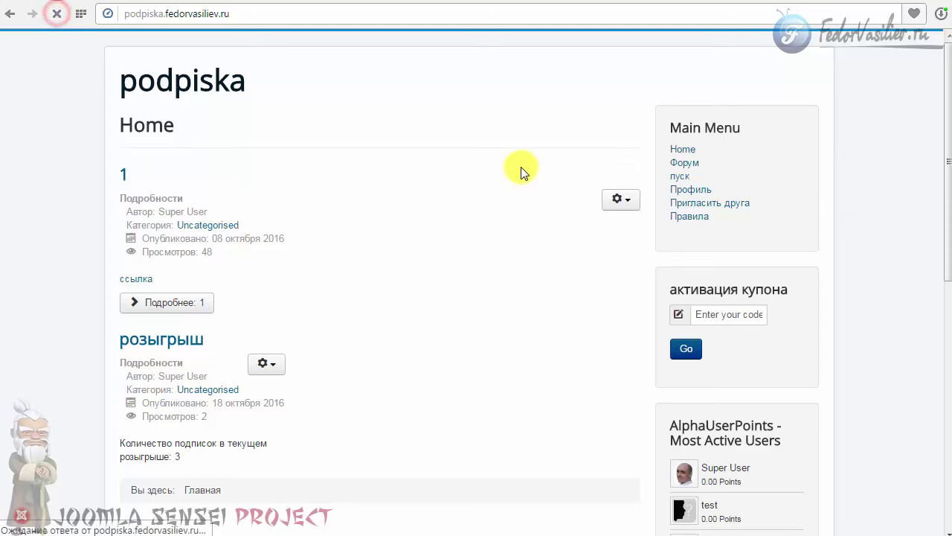
left_click(685, 163)
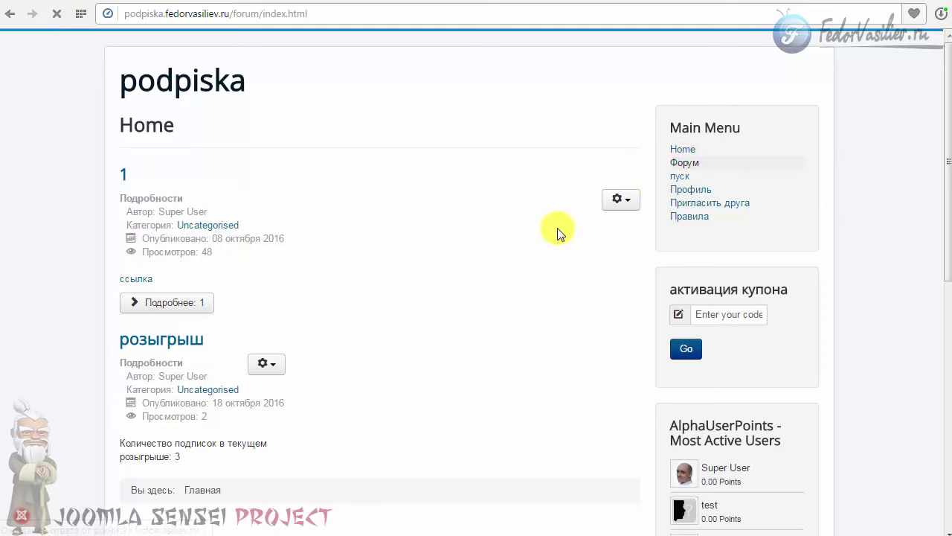
left_click(543, 2)
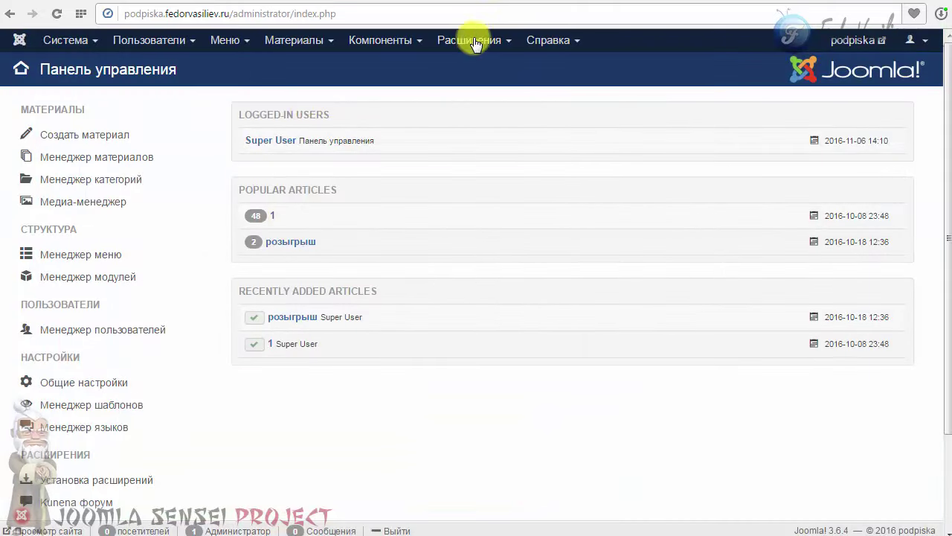
left_click(384, 41)
left_click(391, 94)
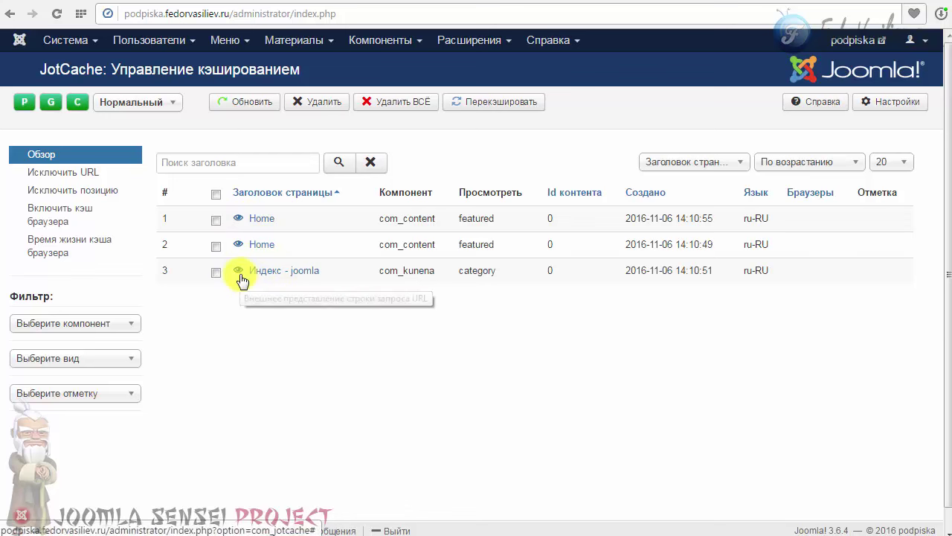
Compare the public home page with JotCache's cached page list, examining the component behind each entry.
left_click(582, 2)
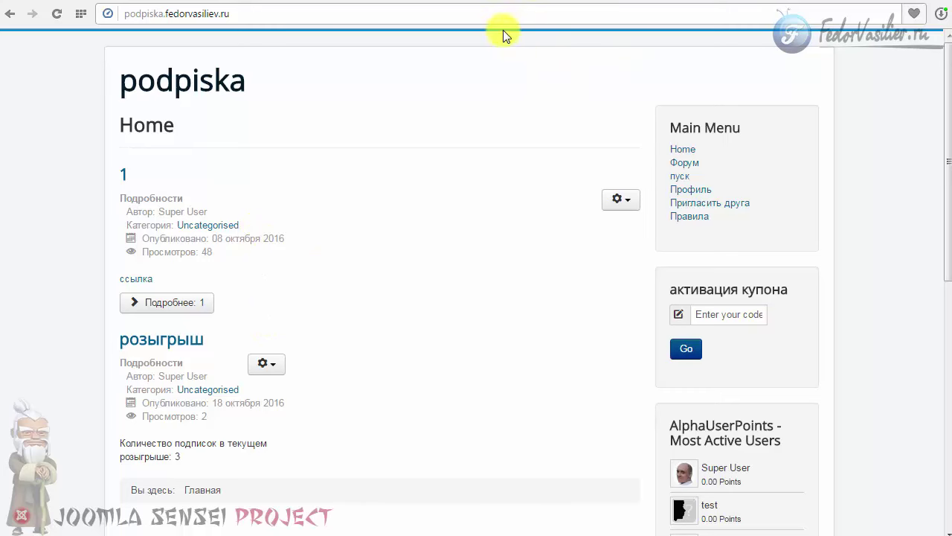
left_click(542, 1)
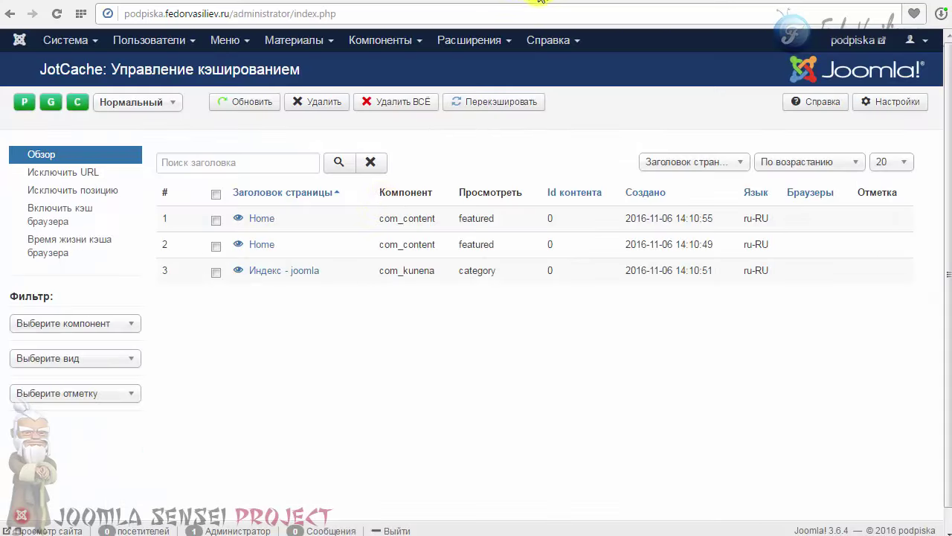
left_click_drag(372, 193, 429, 192)
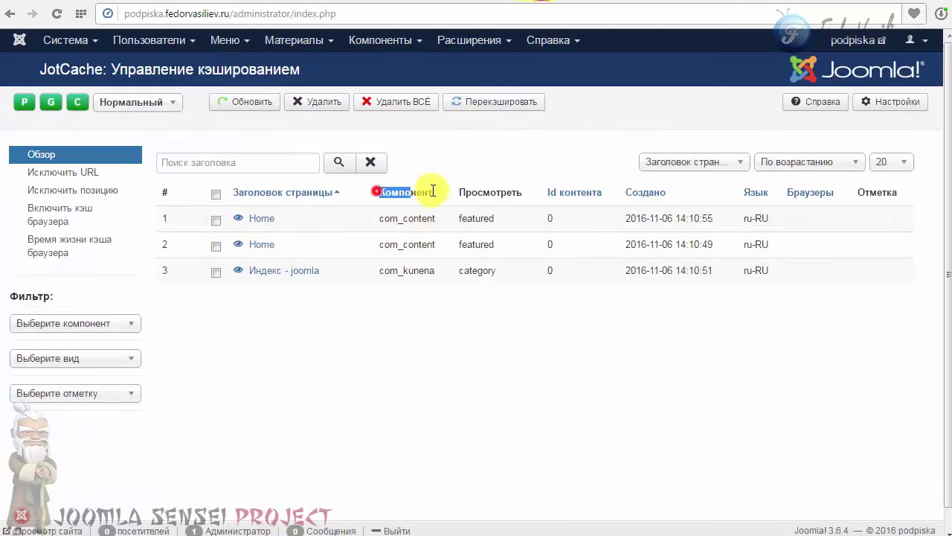
left_click_drag(425, 217, 436, 218)
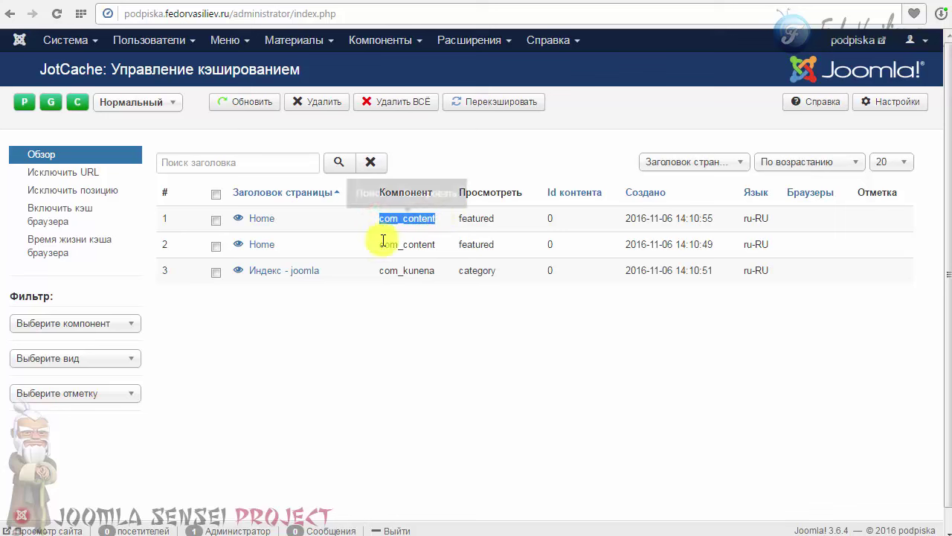
left_click_drag(364, 246, 436, 272)
left_click(345, 317)
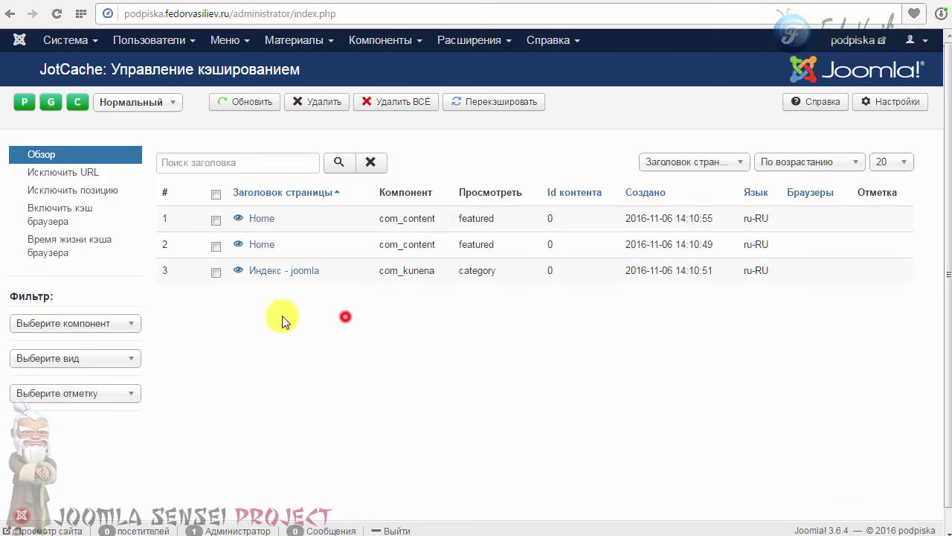
Copy the external URL query string of the cached page Индекс - joomla and close its dialog.
left_click(239, 271)
left_click(187, 278)
double_click(187, 278)
left_click(244, 279)
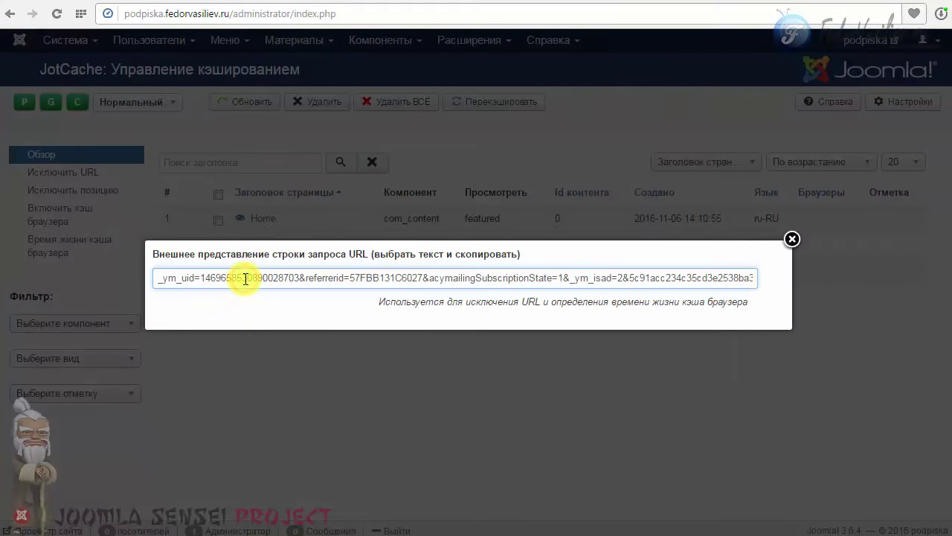
triple_click(283, 279)
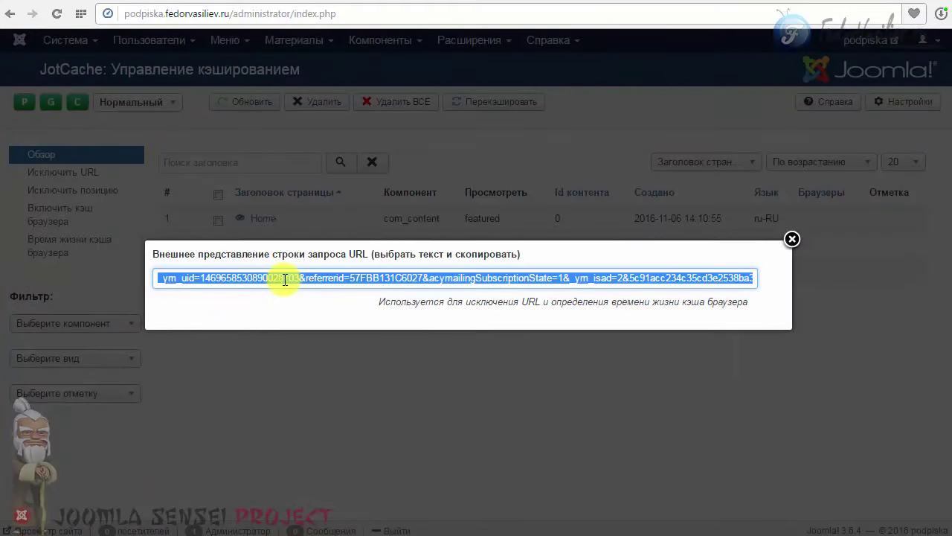
right_click(520, 277)
left_click(568, 305)
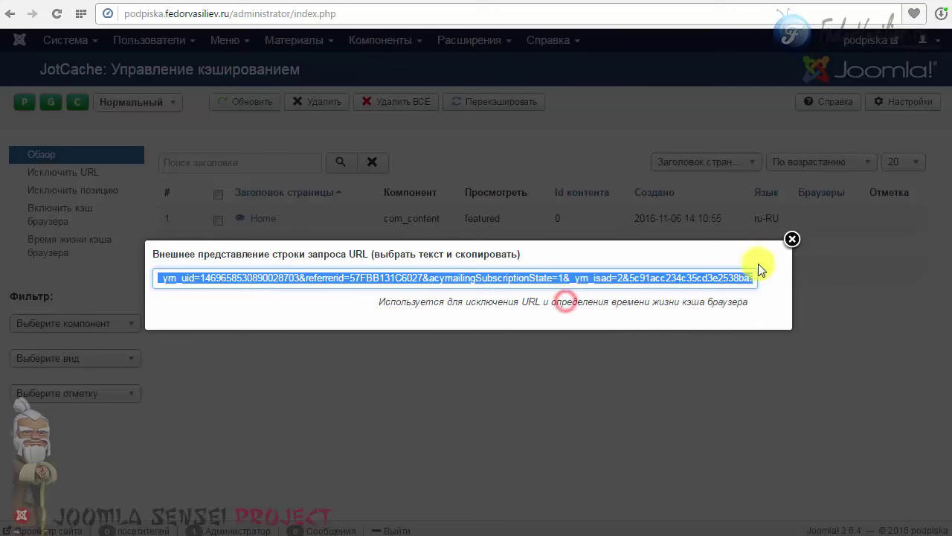
left_click(792, 239)
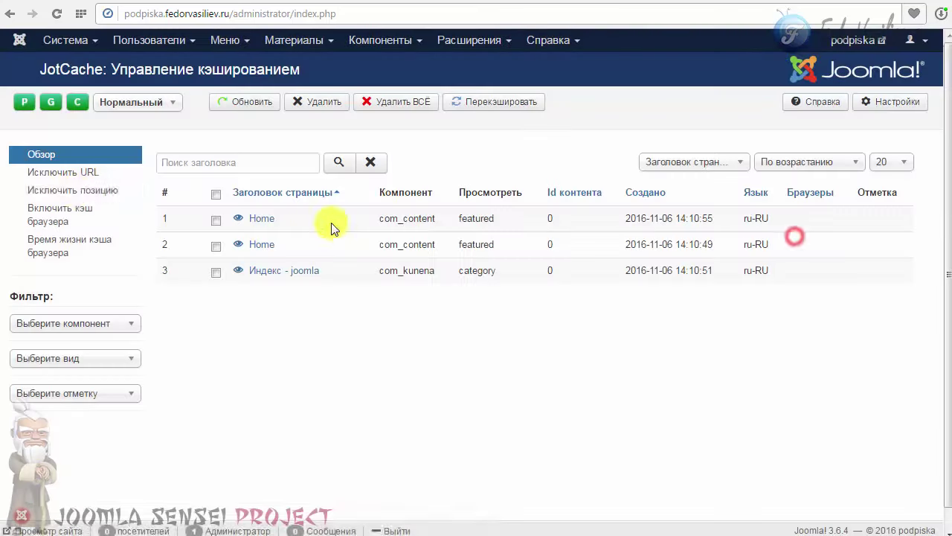
On JotCache's URL exclusion page, paste the copied query string into com_kunena's request parameters and mark that component as excluded.
left_click(67, 174)
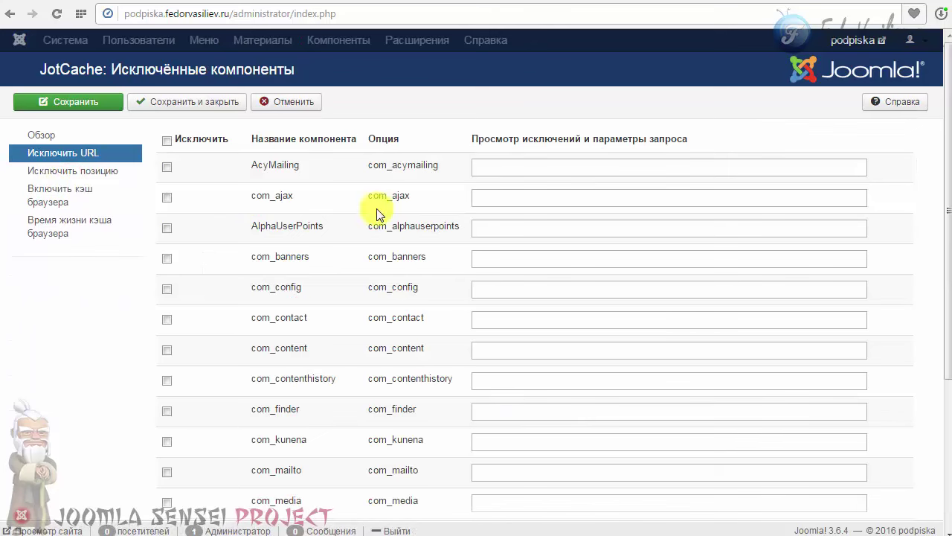
scroll(312, 247, "down", 1)
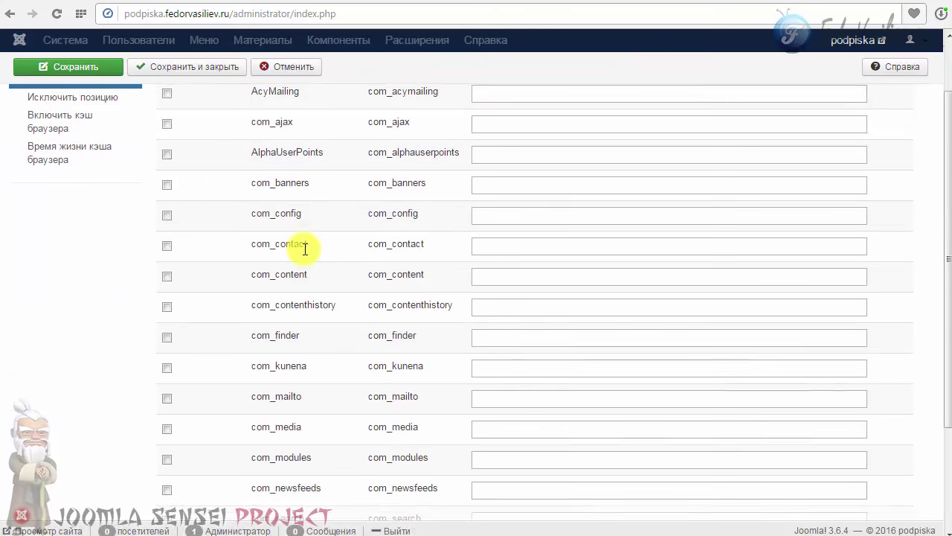
double_click(447, 365)
left_click(497, 365)
right_click(496, 366)
left_click(534, 442)
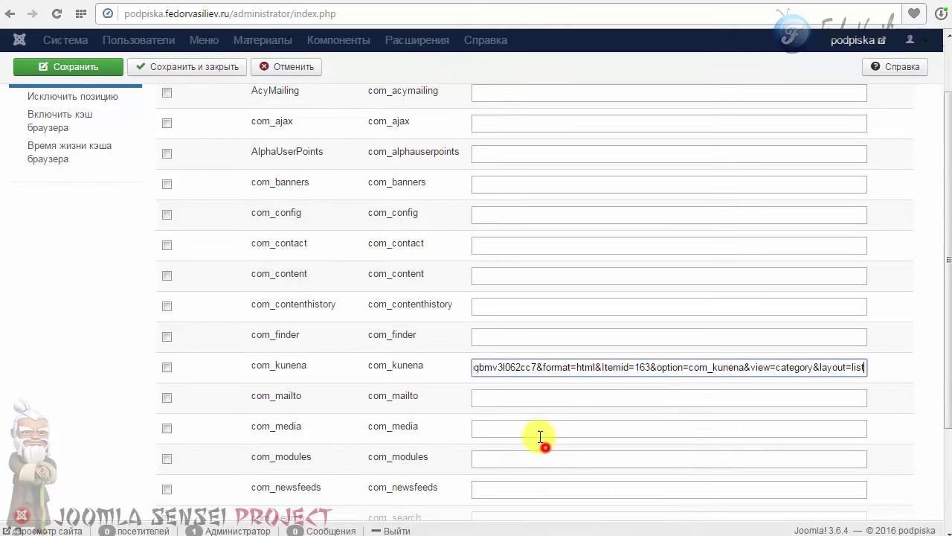
left_click(169, 369)
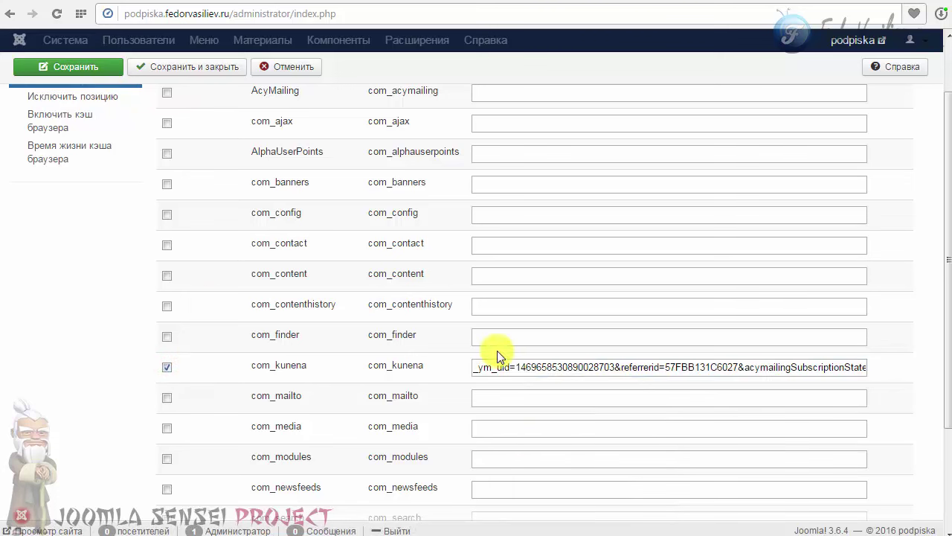
Clear the request parameters of com_kunena, keeping the whole component marked for exclusion.
scroll(581, 359, "up", 1)
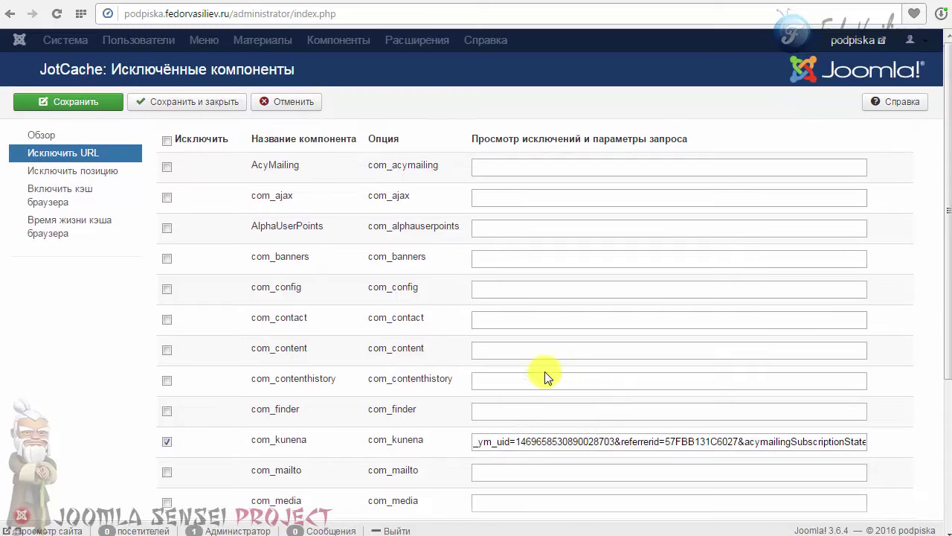
triple_click(472, 442)
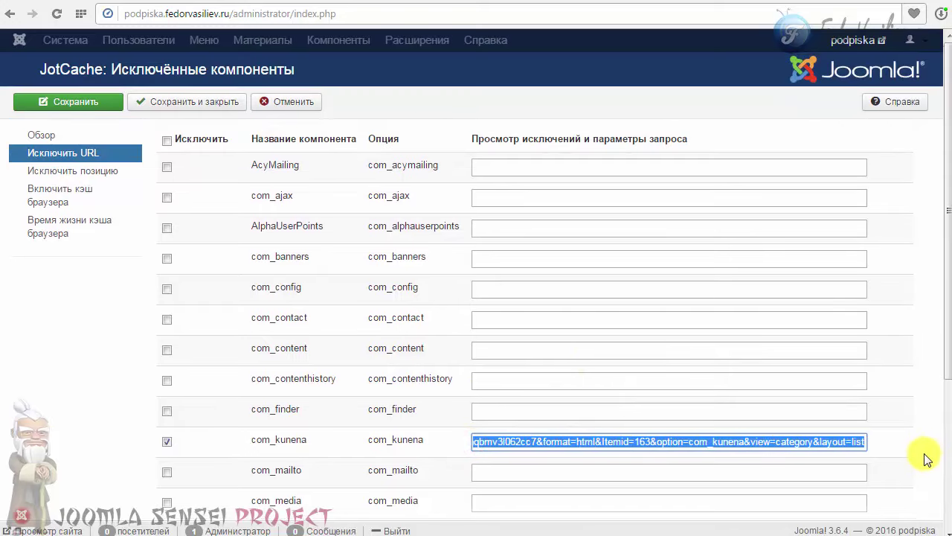
key("Delete")
scroll(569, 423, "down", 1)
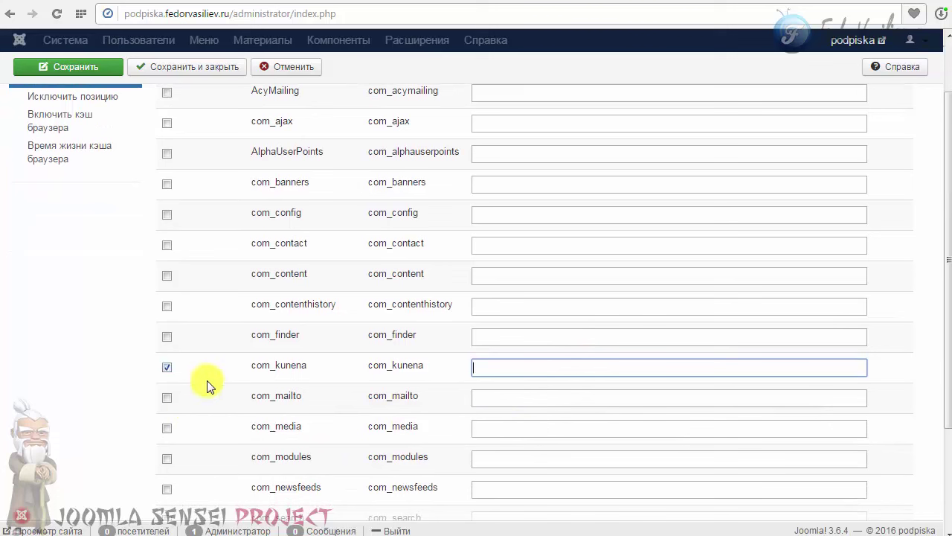
left_click_drag(316, 370, 251, 366)
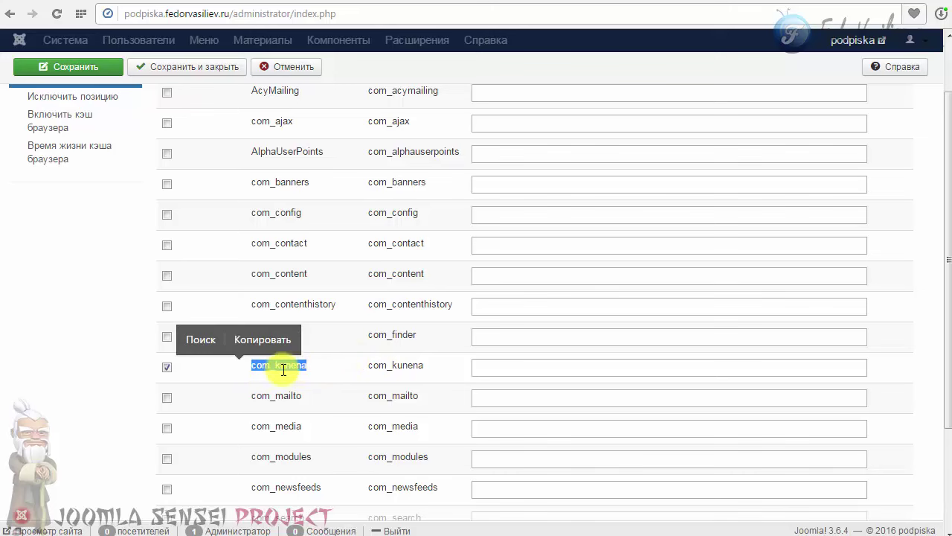
scroll(519, 357, "up", 1)
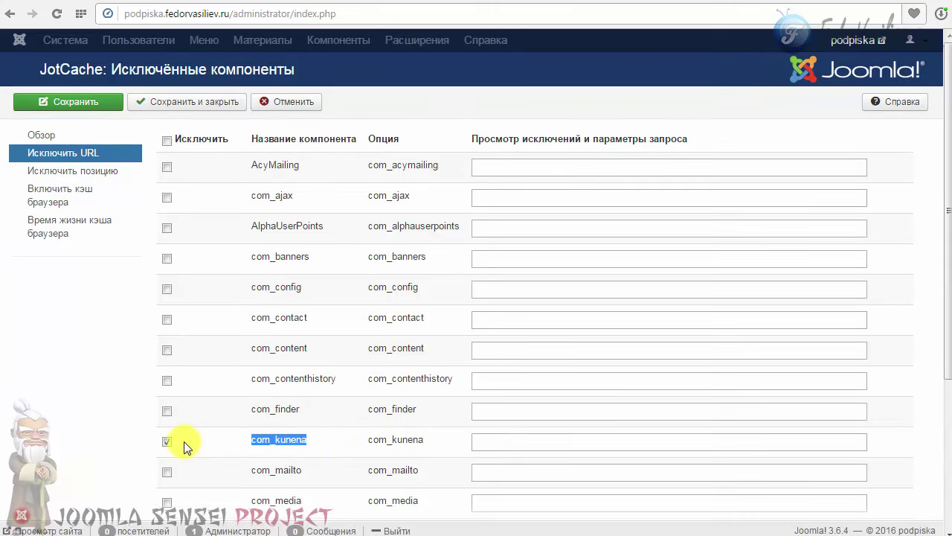
left_click(480, 442)
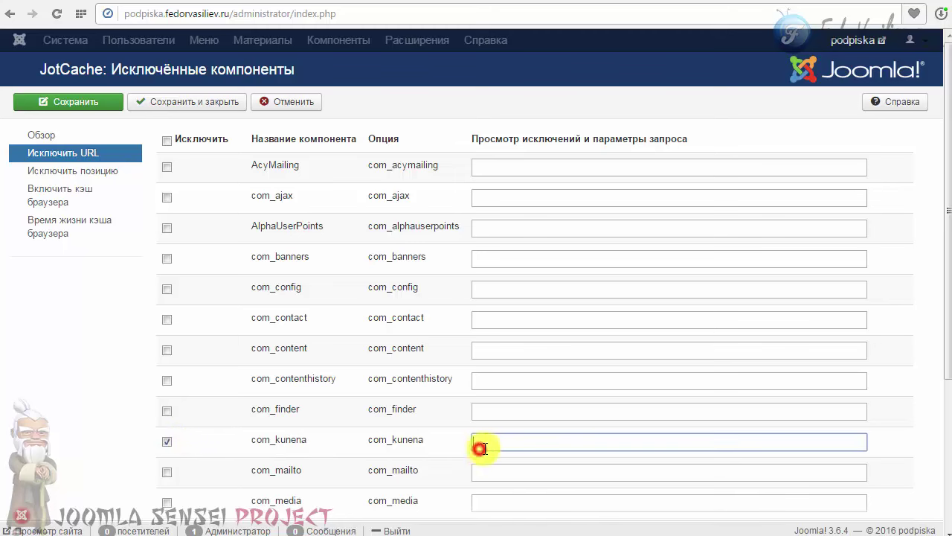
Try excluding position-2 on JotCache's template position exclusion page, and unmark it and cancel the changes.
left_click(69, 171)
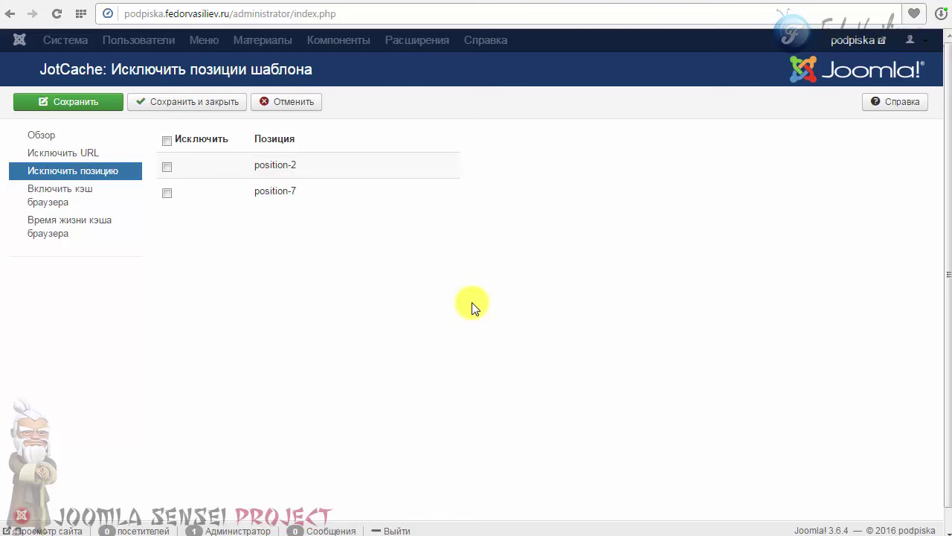
left_click(166, 167)
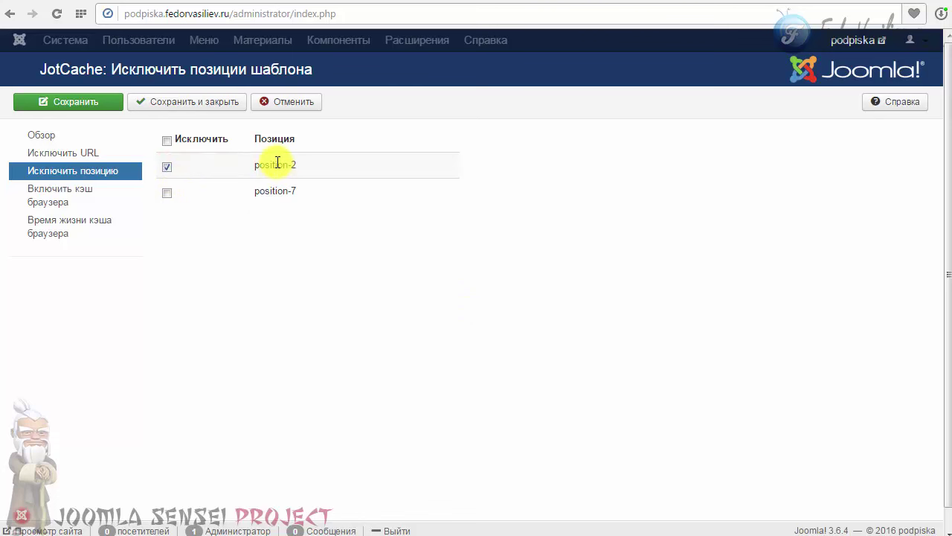
left_click_drag(254, 164, 293, 164)
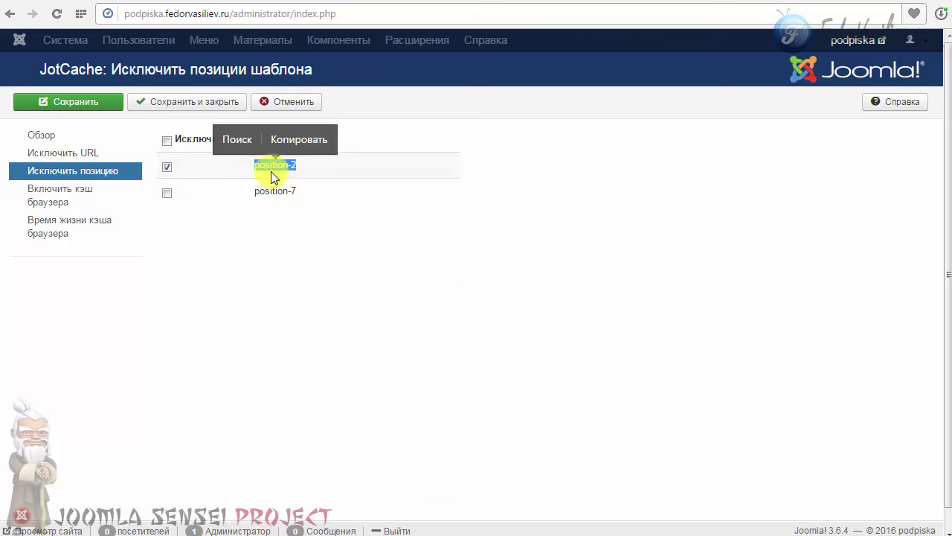
left_click(292, 165)
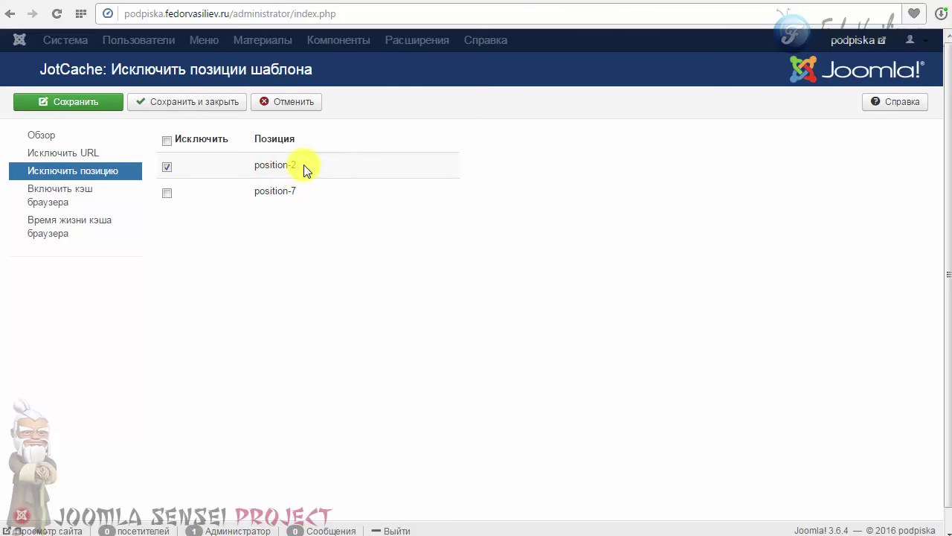
left_click(167, 168)
left_click(284, 104)
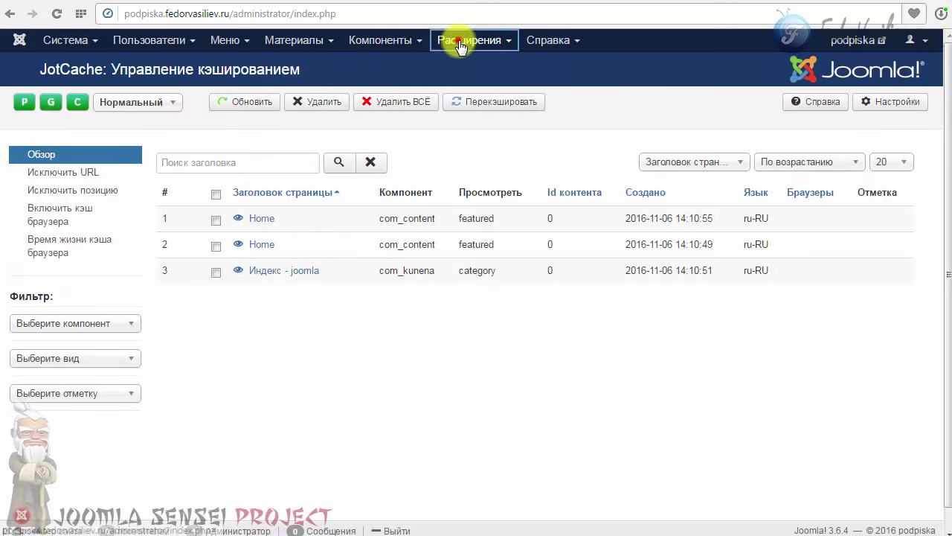
Open the Main Menu module from the site module manager and show its additional parameters.
left_click(459, 41)
left_click(457, 95)
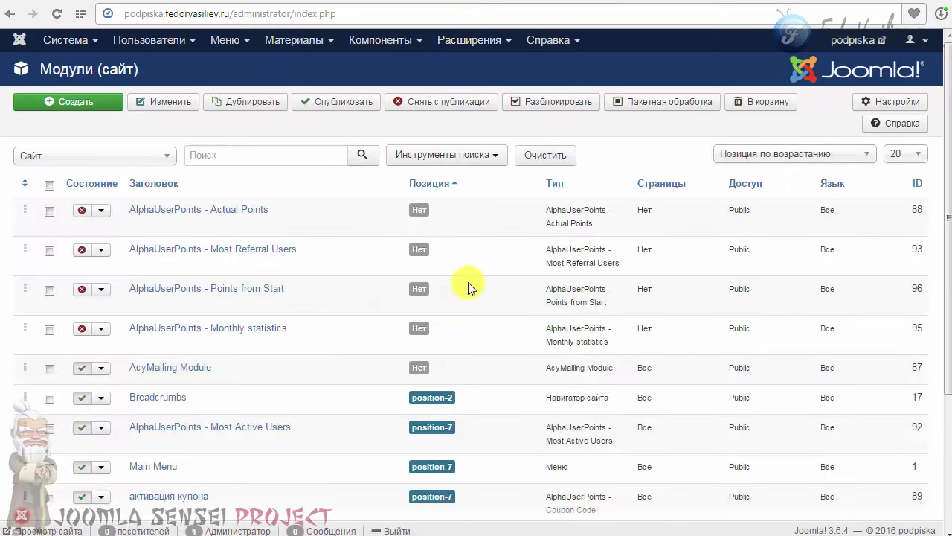
scroll(158, 398, "down", 2)
left_click(159, 394)
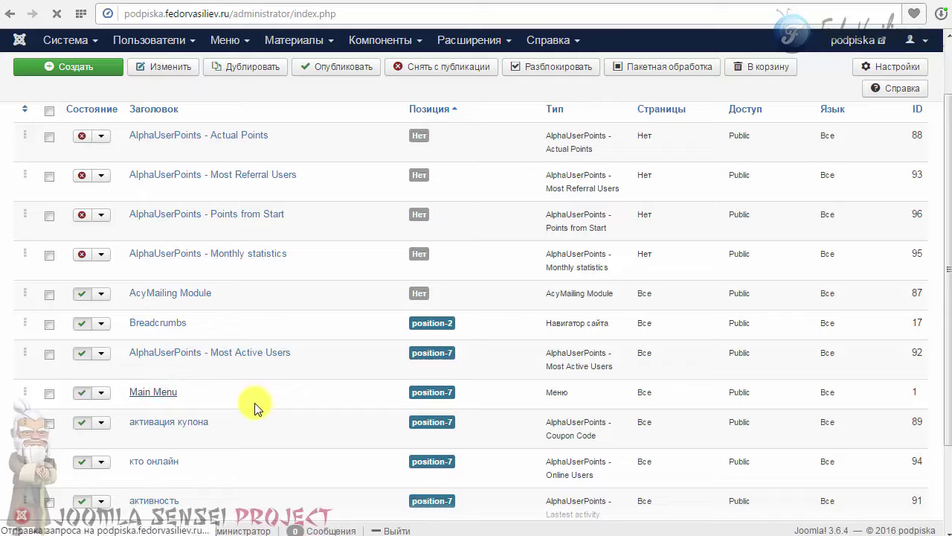
left_click(361, 181)
Set the Main Menu module's Кэширование parameter to Не кэшировать.
scroll(425, 245, "down", 3)
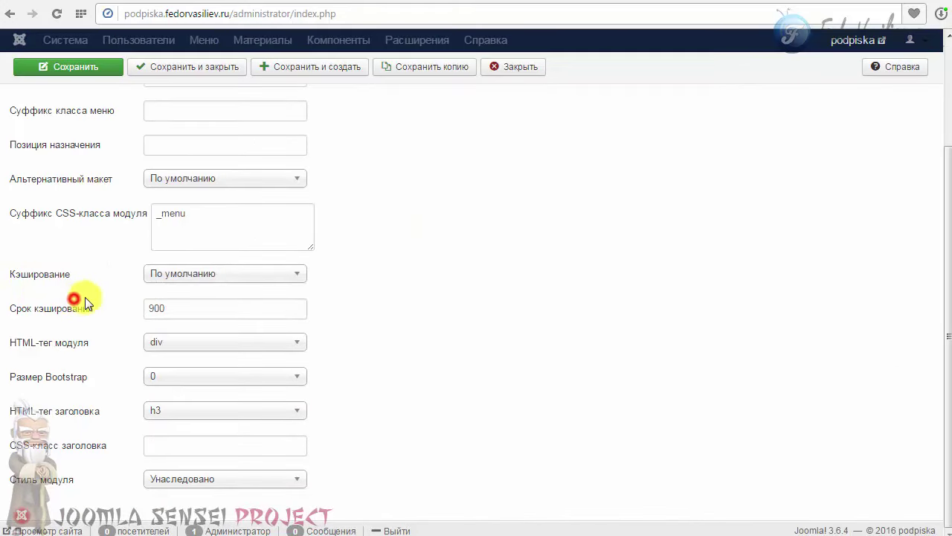
left_click(184, 275)
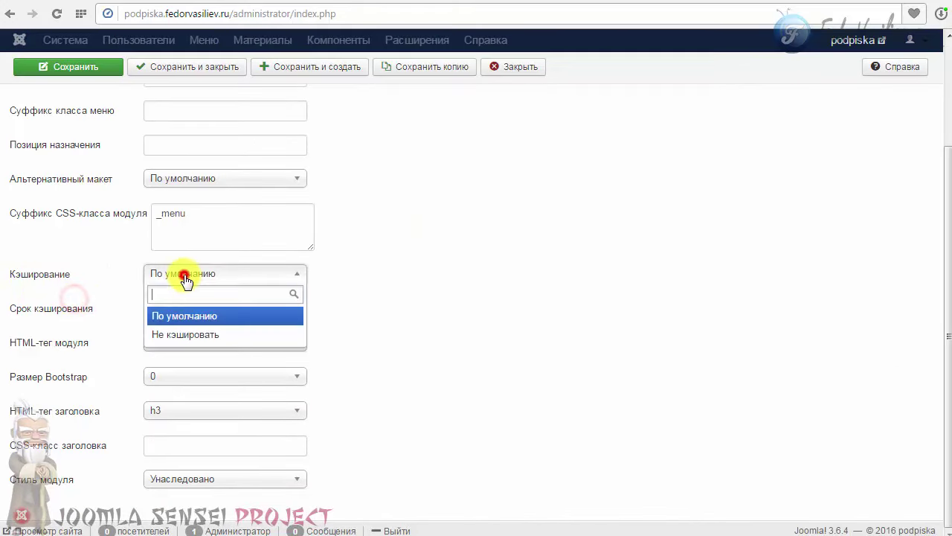
left_click(190, 336)
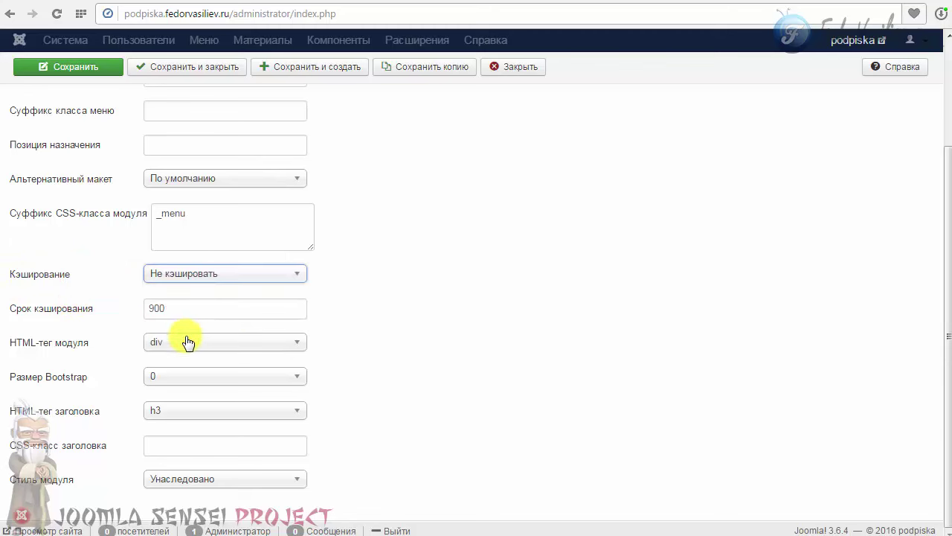
scroll(352, 350, "up", 3)
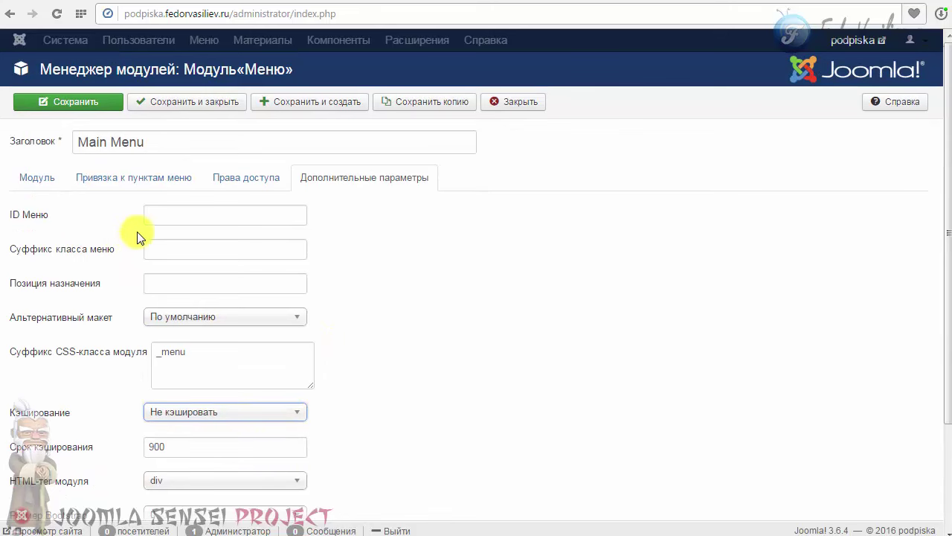
scroll(340, 230, "down", 3)
left_click_drag(71, 277, 33, 282)
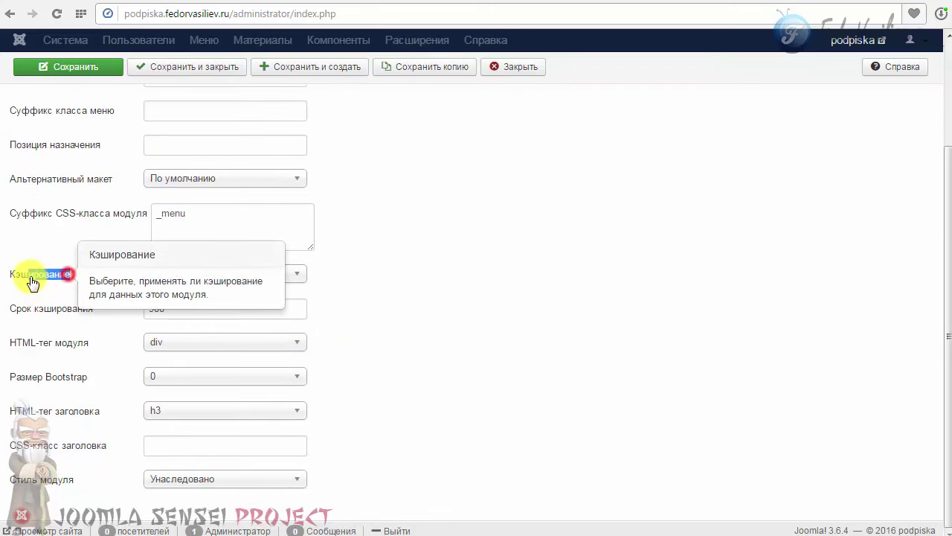
Close the Main Menu module's settings and open the JotCache cache management page.
scroll(307, 83, "up", 3)
left_click(512, 110)
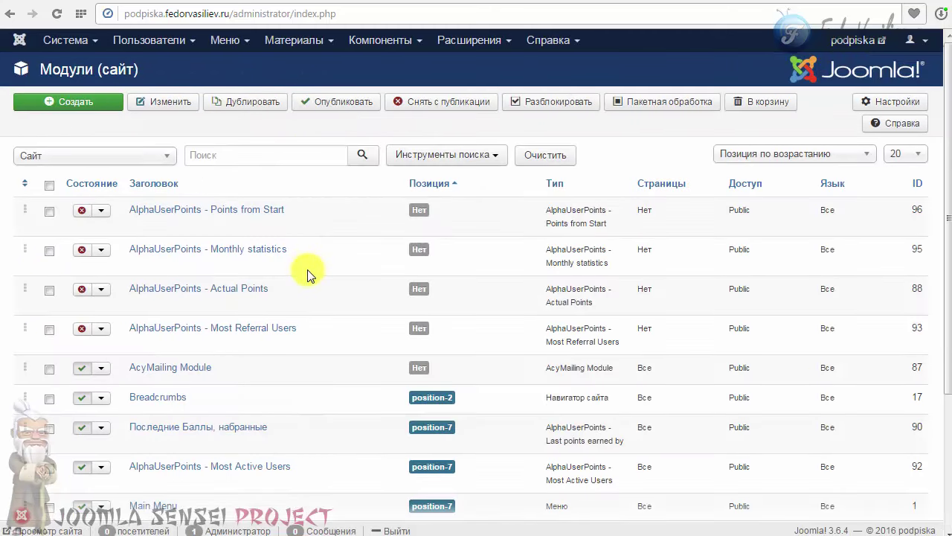
left_click(356, 40)
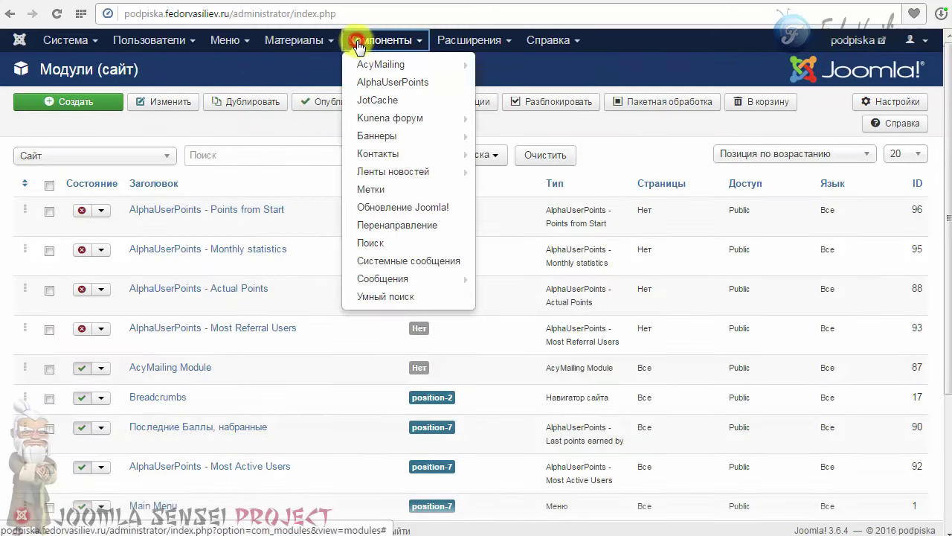
left_click(381, 104)
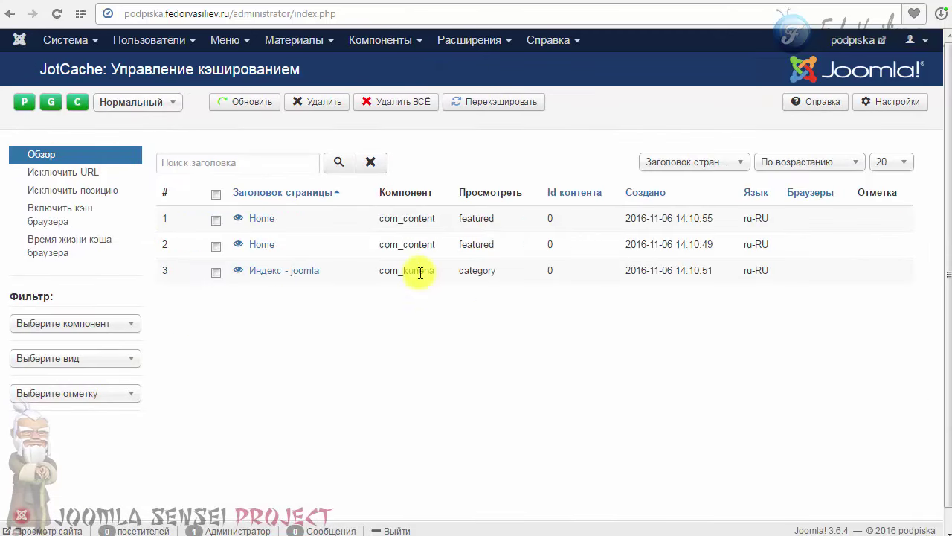
Mark position-7 for exclusion on JotCache's template position exclusion page.
left_click(93, 188)
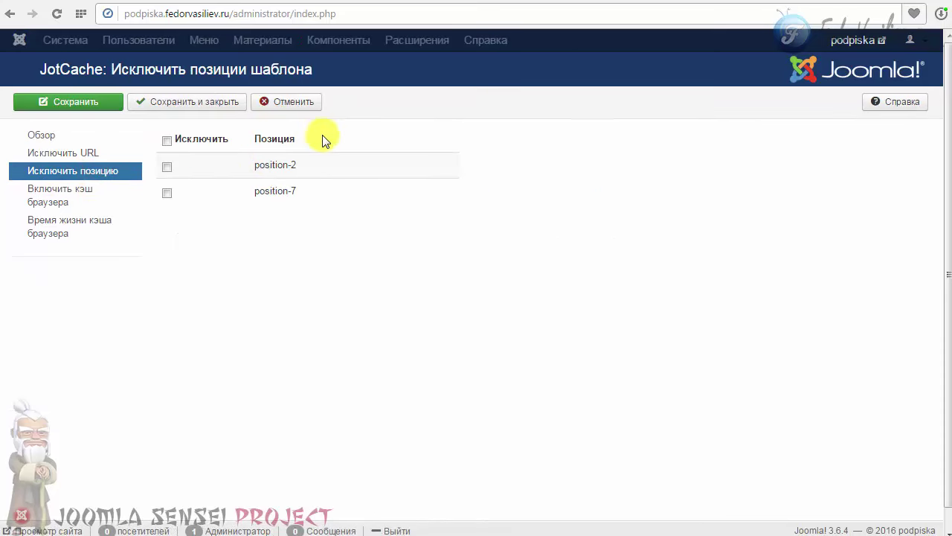
left_click(167, 193)
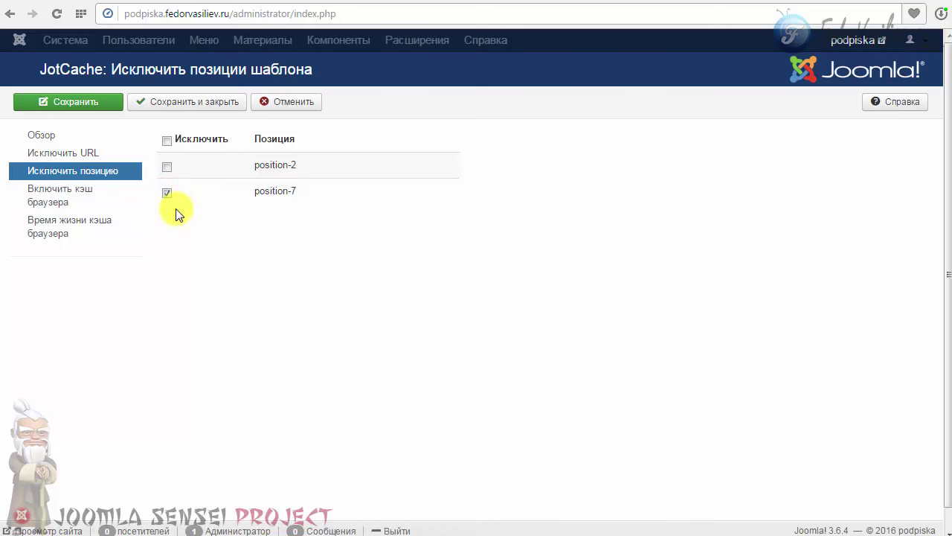
Review JotCache's browser cache assignments and additional cache lifetimes pages, and return to the cache overview.
left_click(75, 196)
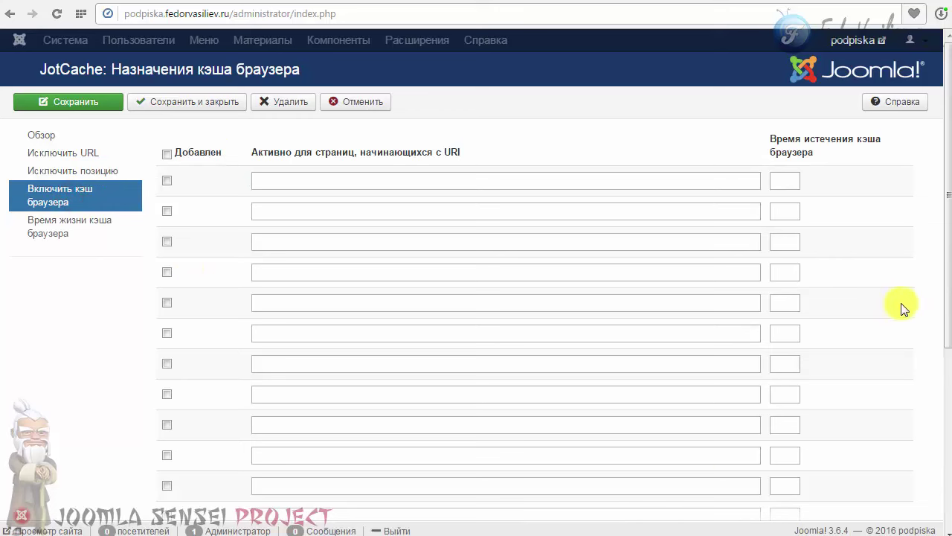
mouse_move(946, 319)
left_mouse_down()
mouse_move(949, 428)
mouse_move(948, 327)
left_mouse_up()
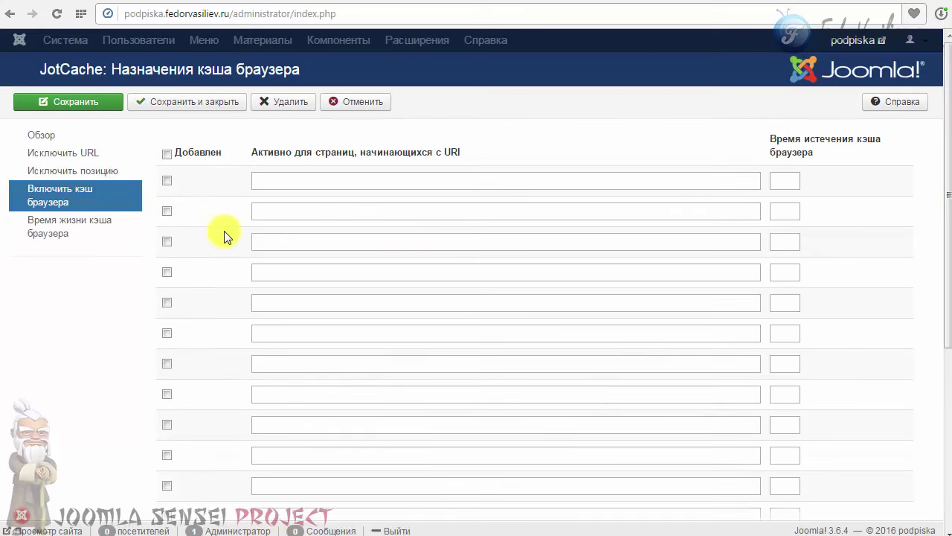
left_click(65, 235)
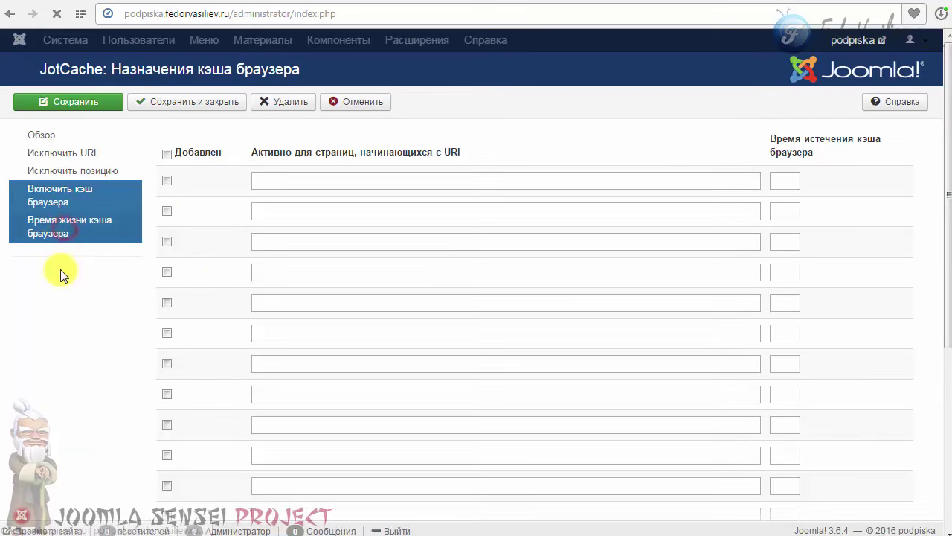
scroll(637, 223, "down", 3)
scroll(258, 257, "up", 3)
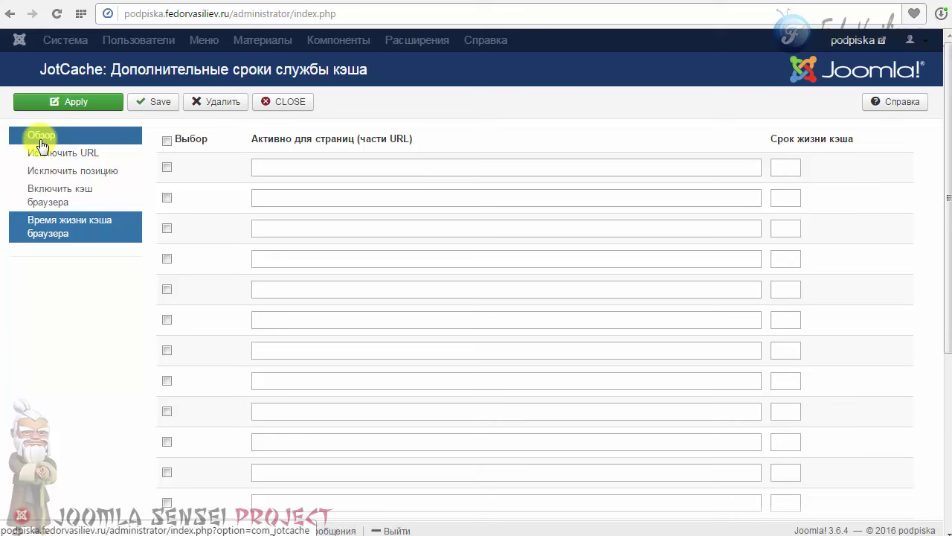
left_click(41, 139)
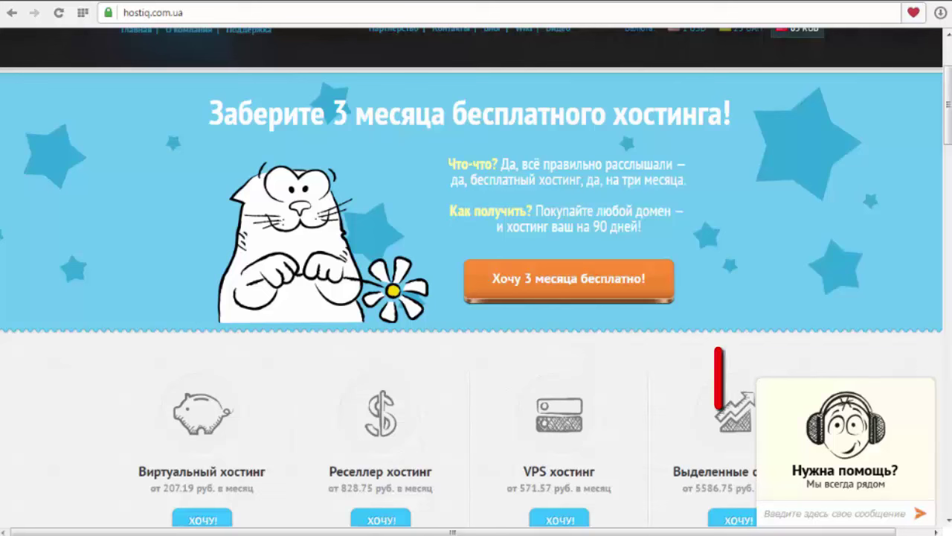
Show the support chat form on the hostiq.com.ua home page and minimise it again.
left_click(841, 476)
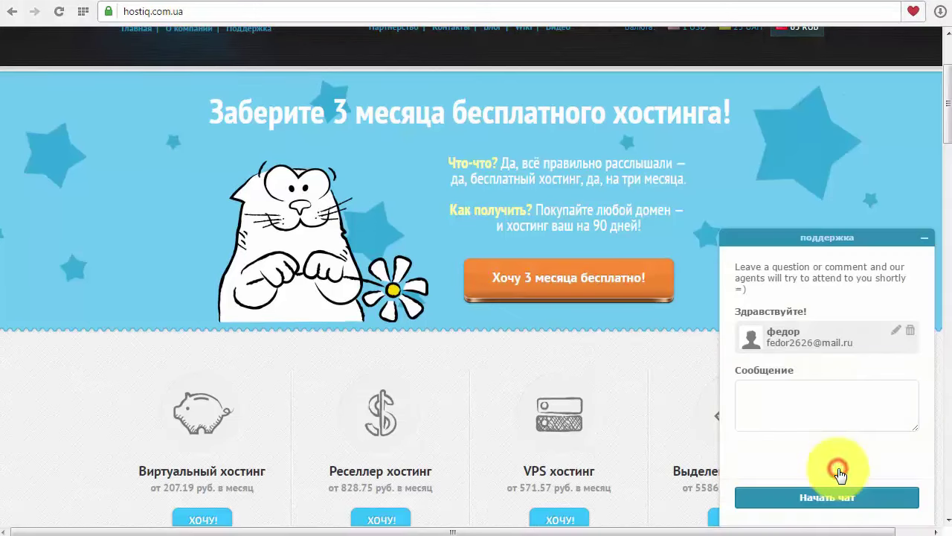
left_click(922, 242)
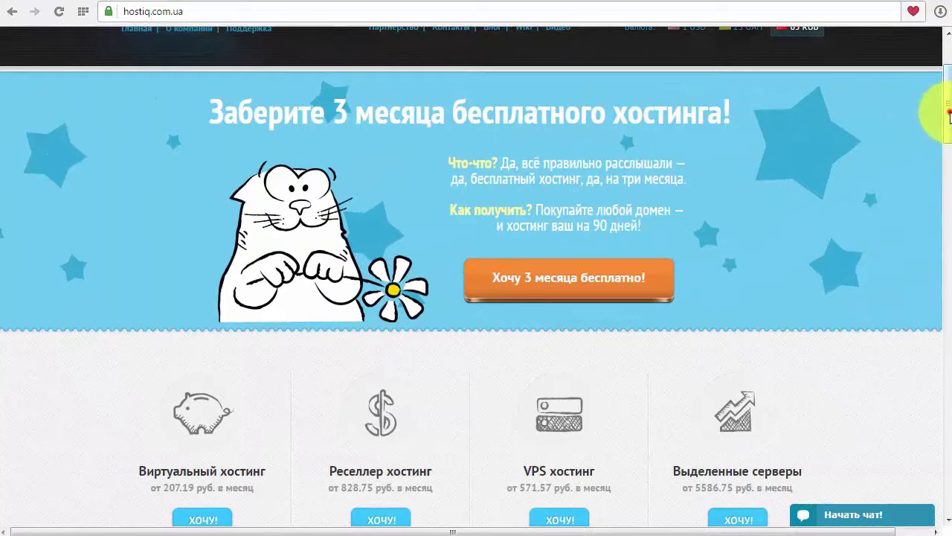
Look through the hosting offers on hostiq.com.ua, including the virtual hosting page's plans and feature descriptions.
mouse_move(943, 121)
left_mouse_down()
mouse_move(949, 152)
mouse_move(951, 115)
left_mouse_up()
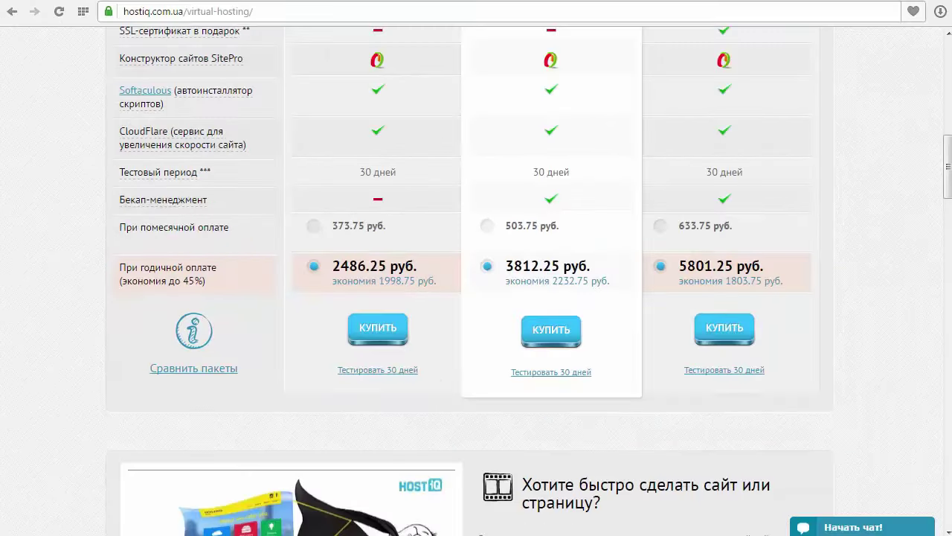
scroll(672, 466, "down", 10)
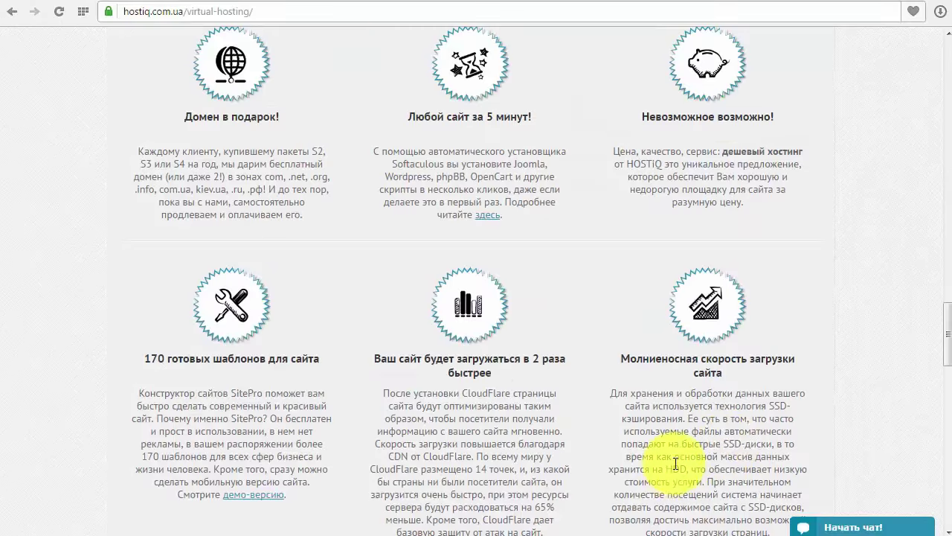
left_click_drag(942, 335, 935, 446)
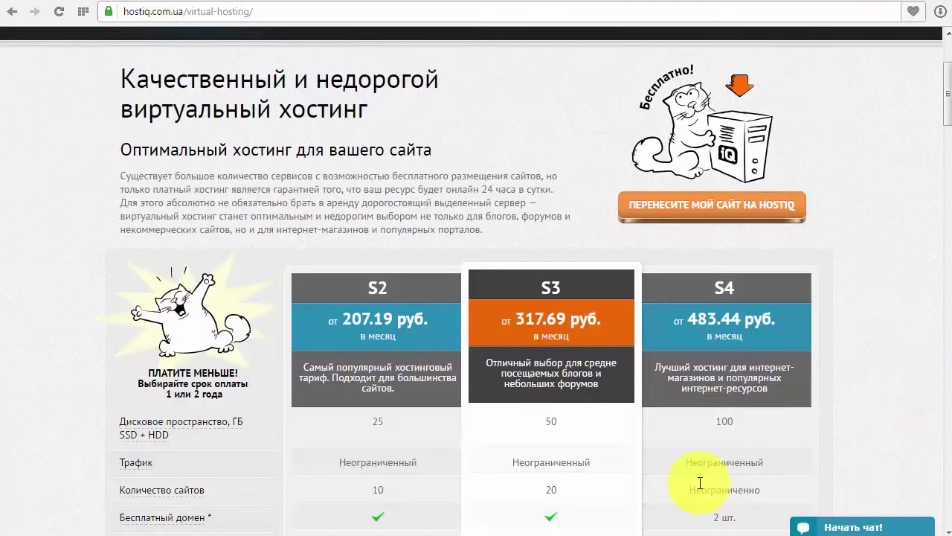